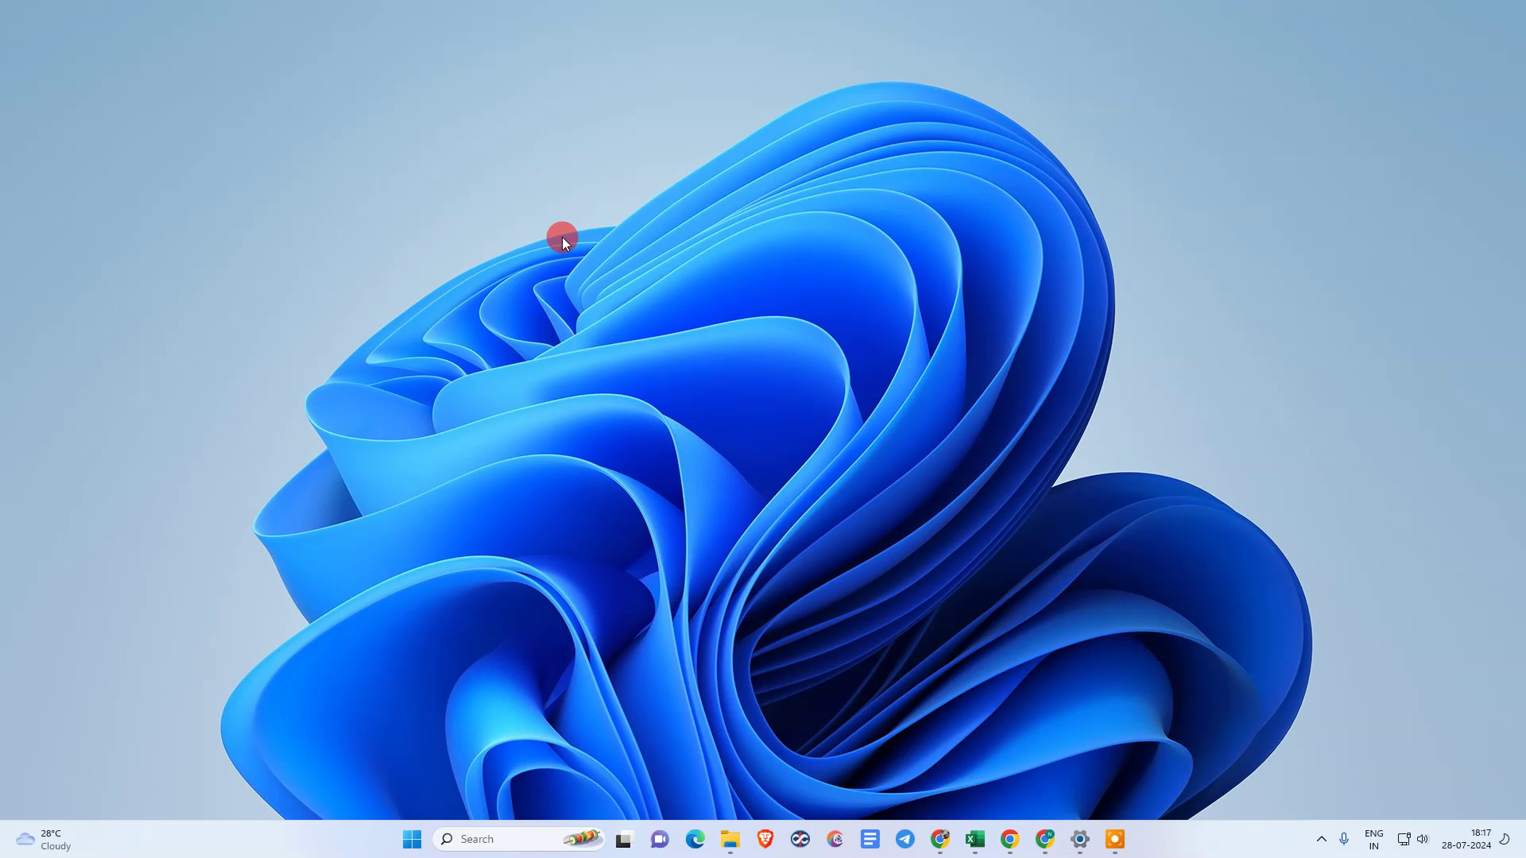
- Refresh the Windows desktop from its right-click shortcut menu
{"action": "right_click", "coordinate": [528, 128]}
{"action": "left_click", "coordinate": [732, 194]}
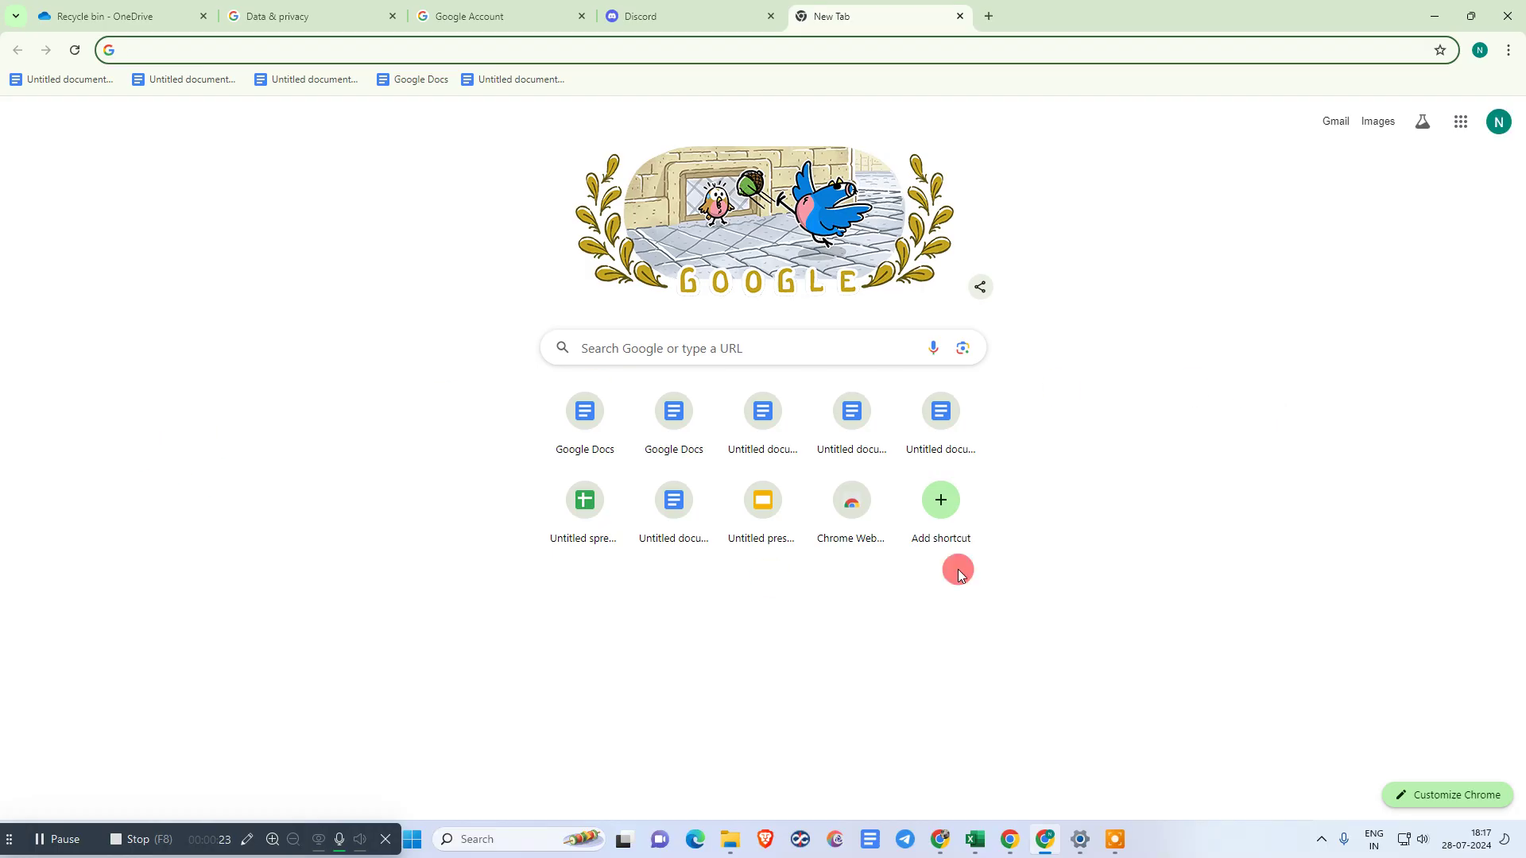
- Go from the Chrome profile panel to 'Manage your Google Account'
{"action": "left_click", "coordinate": [1460, 120]}
{"action": "left_click", "coordinate": [1498, 124]}
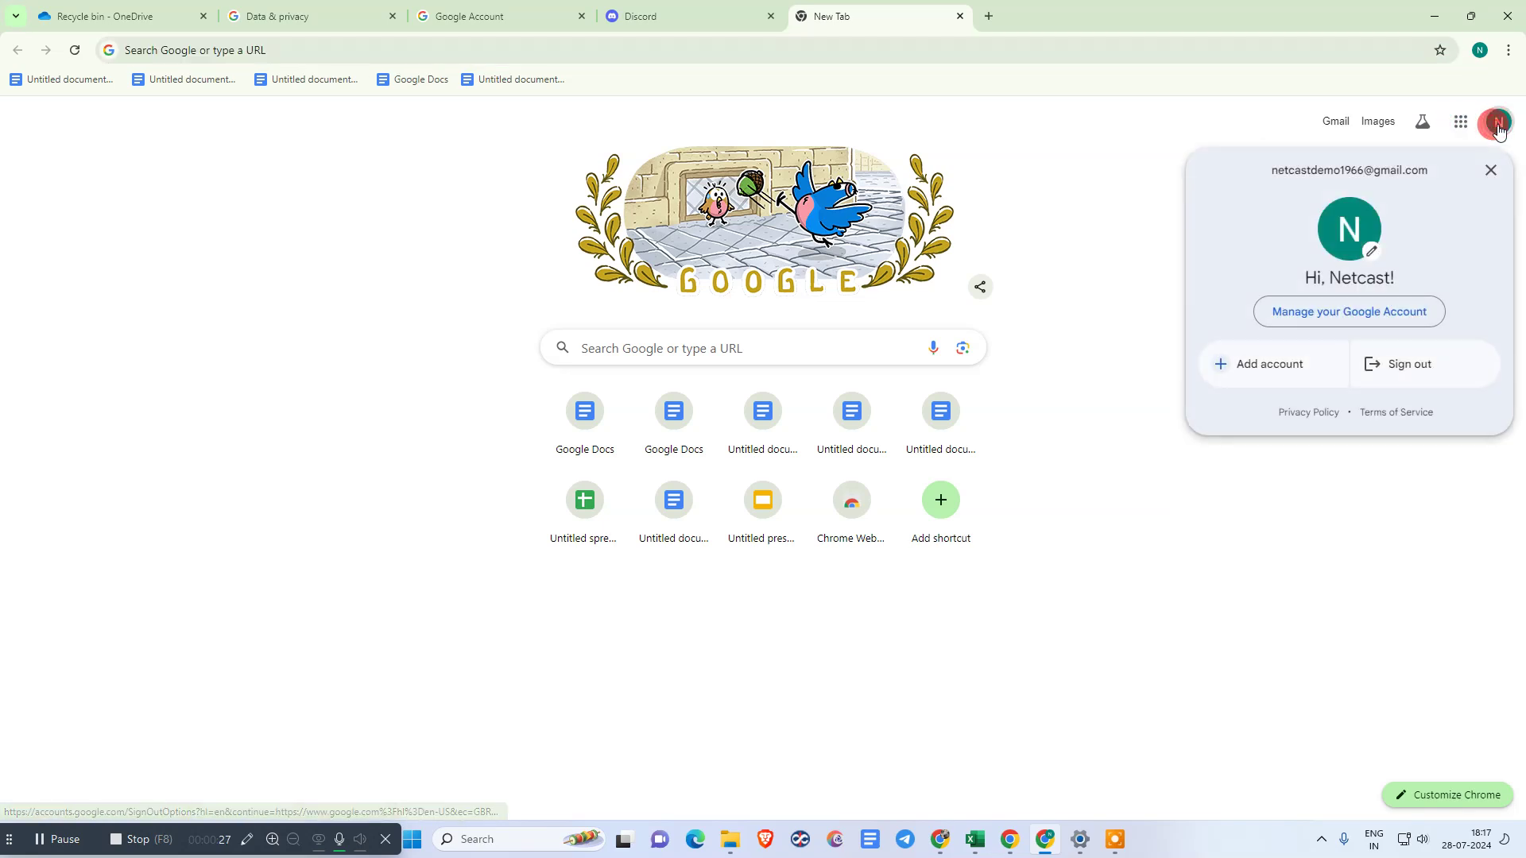
{"action": "left_click", "coordinate": [1374, 317]}
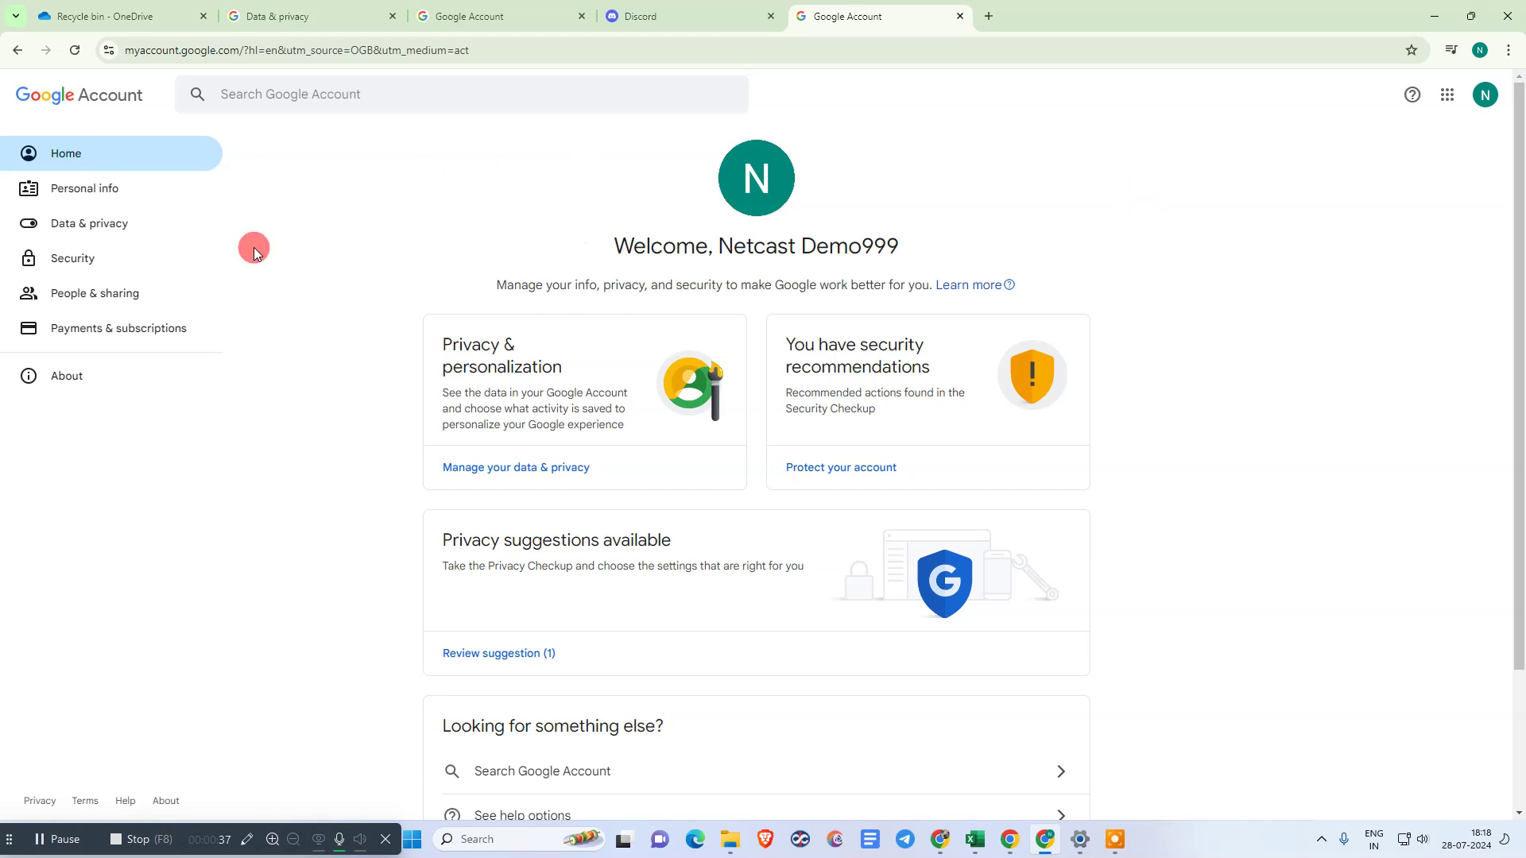
- Switch the Google Account page to the Data & privacy section
{"action": "left_click", "coordinate": [80, 224]}
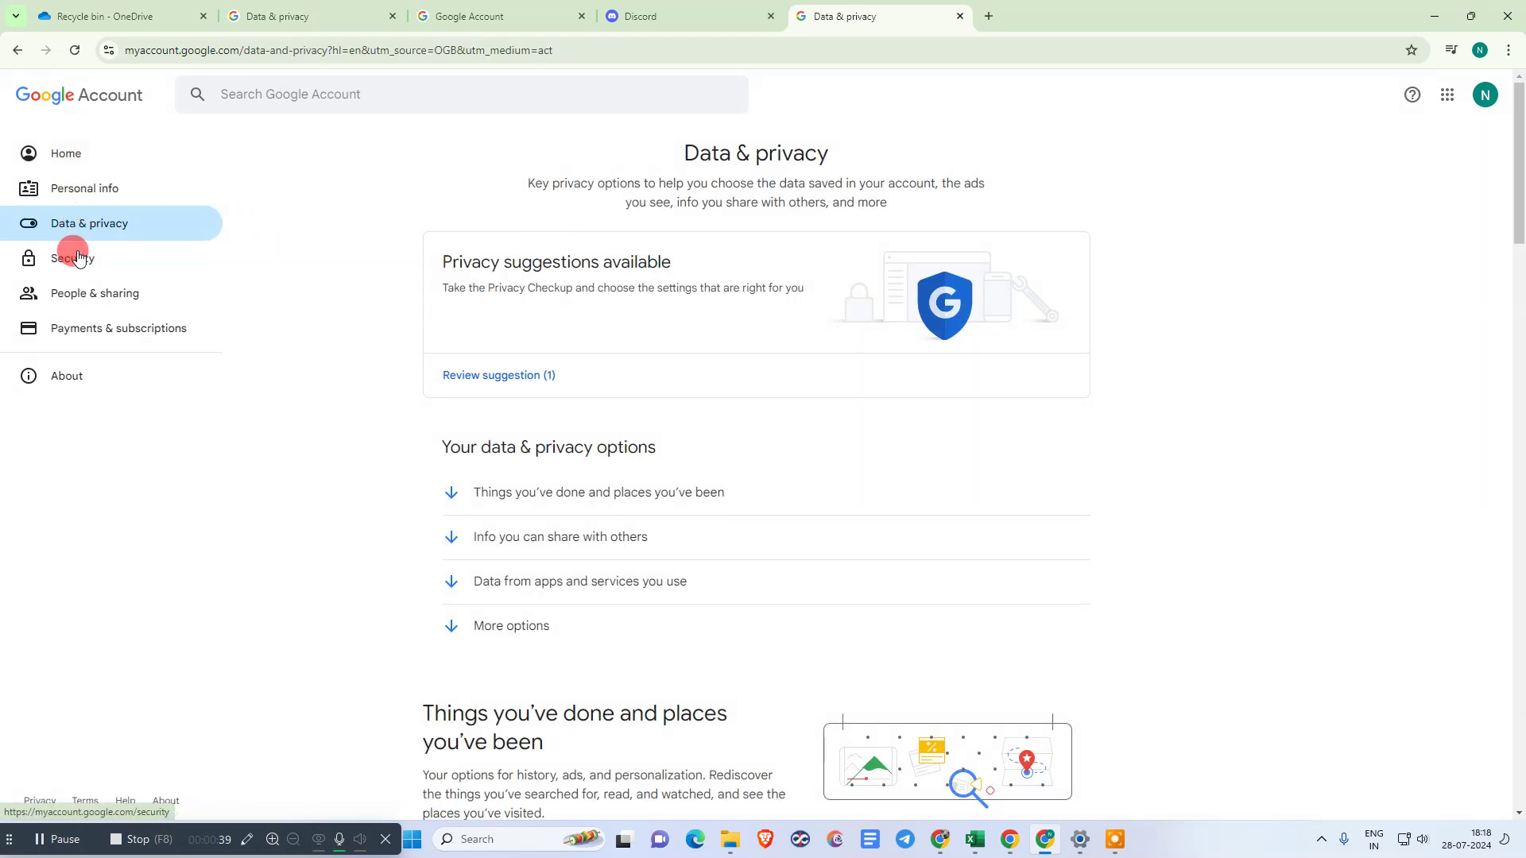
{"action": "scroll", "coordinate": [723, 308], "scroll_direction": "down", "scroll_amount": 8}
{"action": "scroll", "coordinate": [808, 402], "scroll_direction": "down", "scroll_amount": 4}
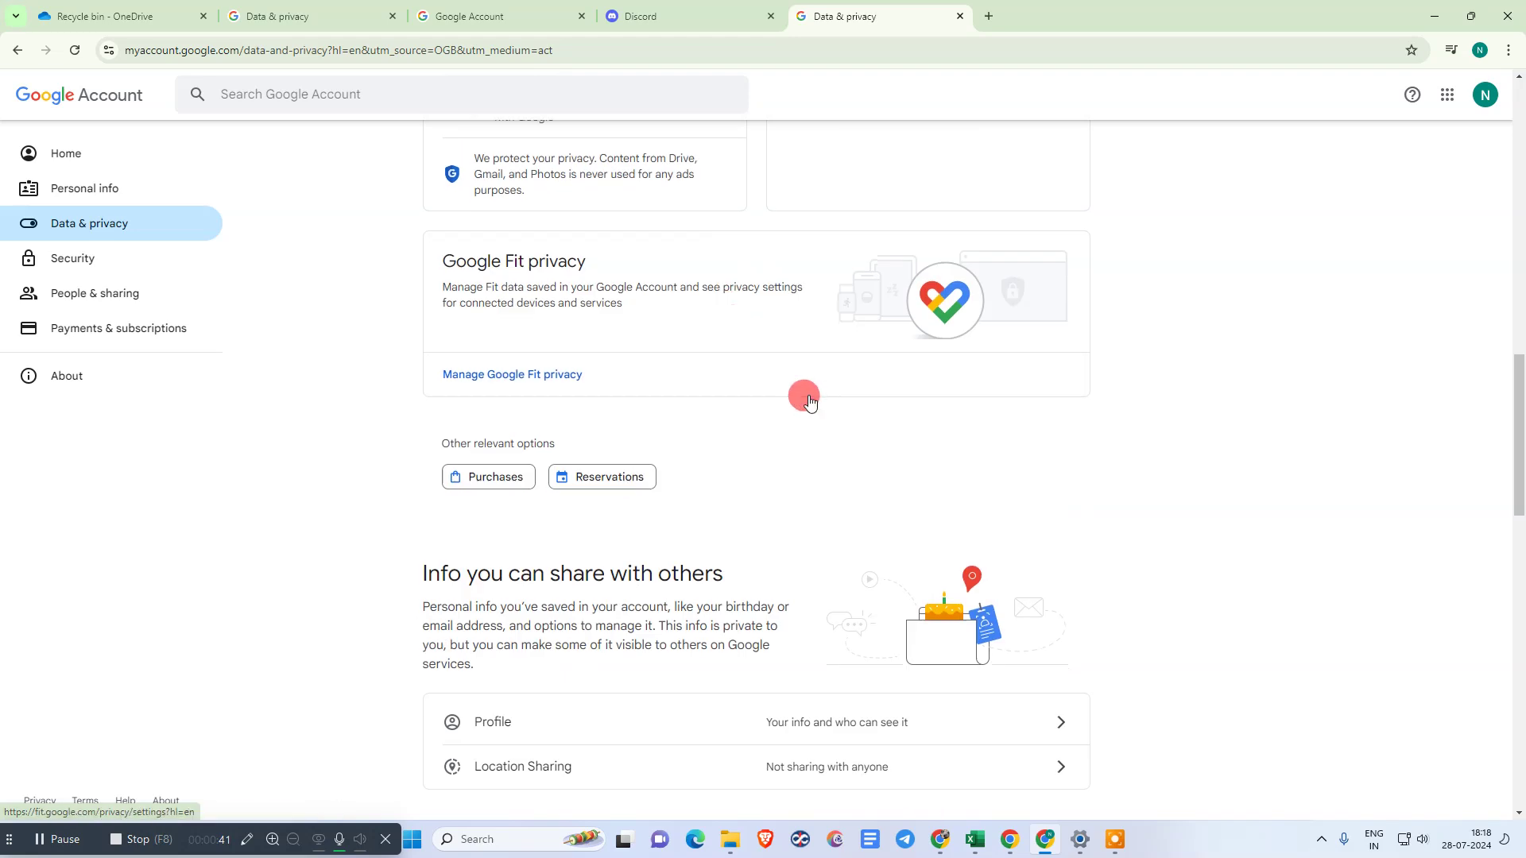
{"action": "scroll", "coordinate": [808, 402], "scroll_direction": "down", "scroll_amount": 5}
{"action": "scroll", "coordinate": [810, 409], "scroll_direction": "down", "scroll_amount": 2}
{"action": "scroll", "coordinate": [810, 409], "scroll_direction": "up", "scroll_amount": 2}
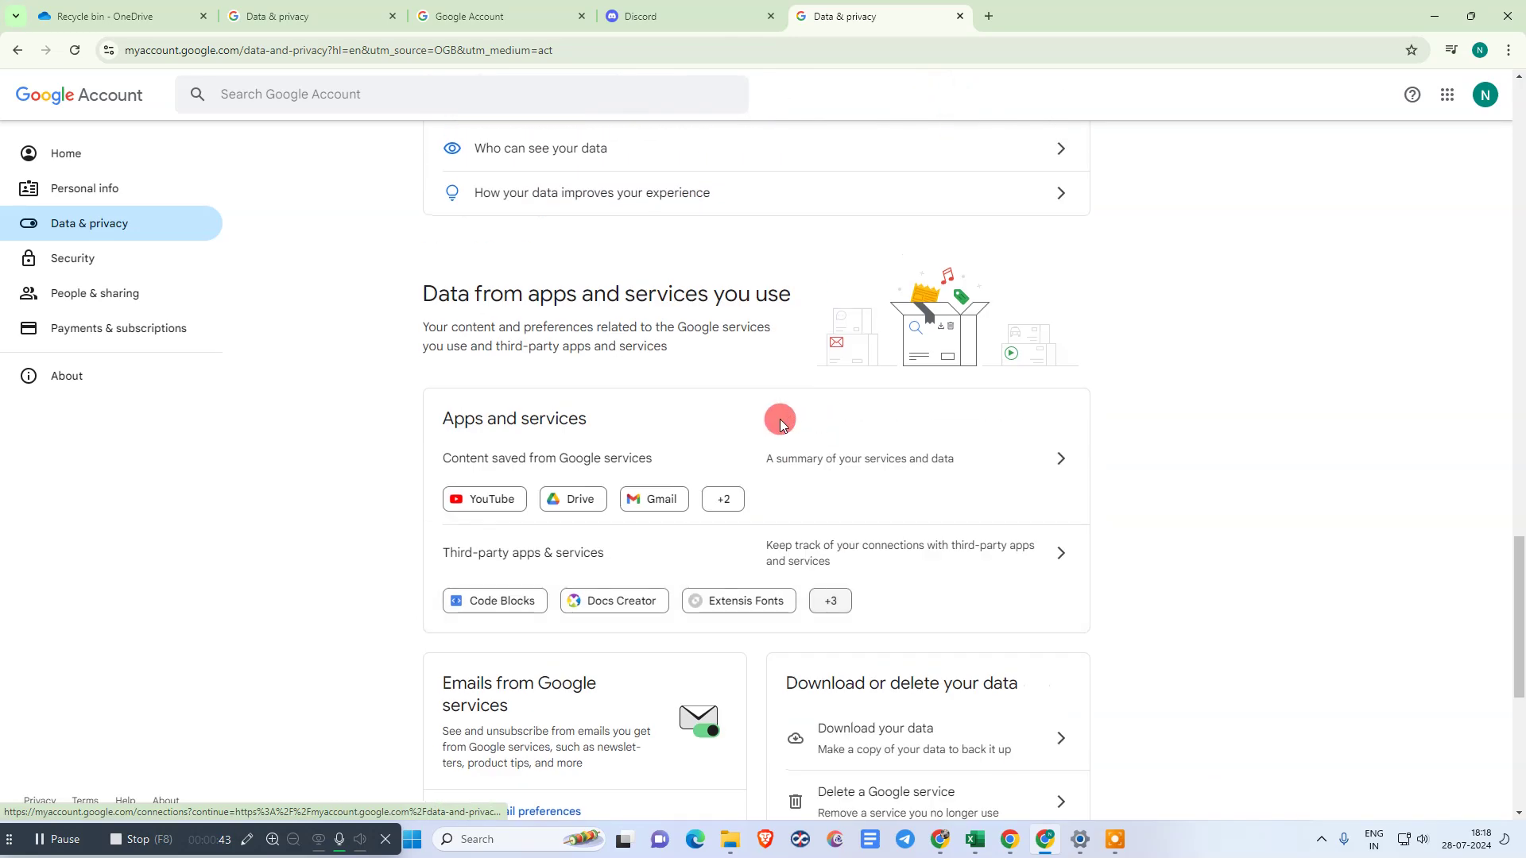
{"action": "scroll", "coordinate": [943, 436], "scroll_direction": "down", "scroll_amount": 4}
{"action": "scroll", "coordinate": [943, 437], "scroll_direction": "up", "scroll_amount": 2}
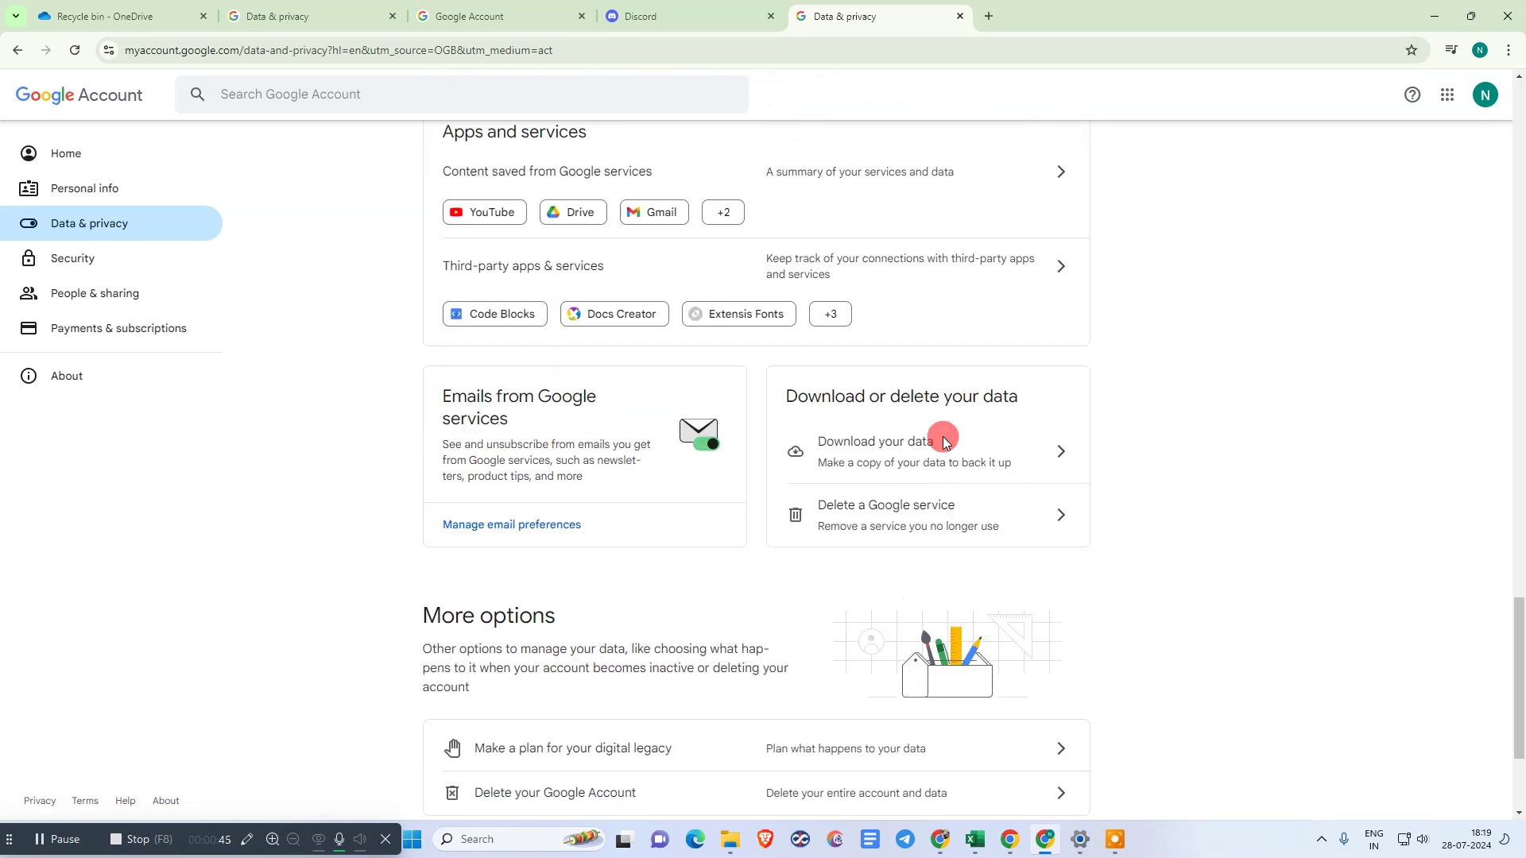
{"action": "scroll", "coordinate": [943, 437], "scroll_direction": "up", "scroll_amount": 2}
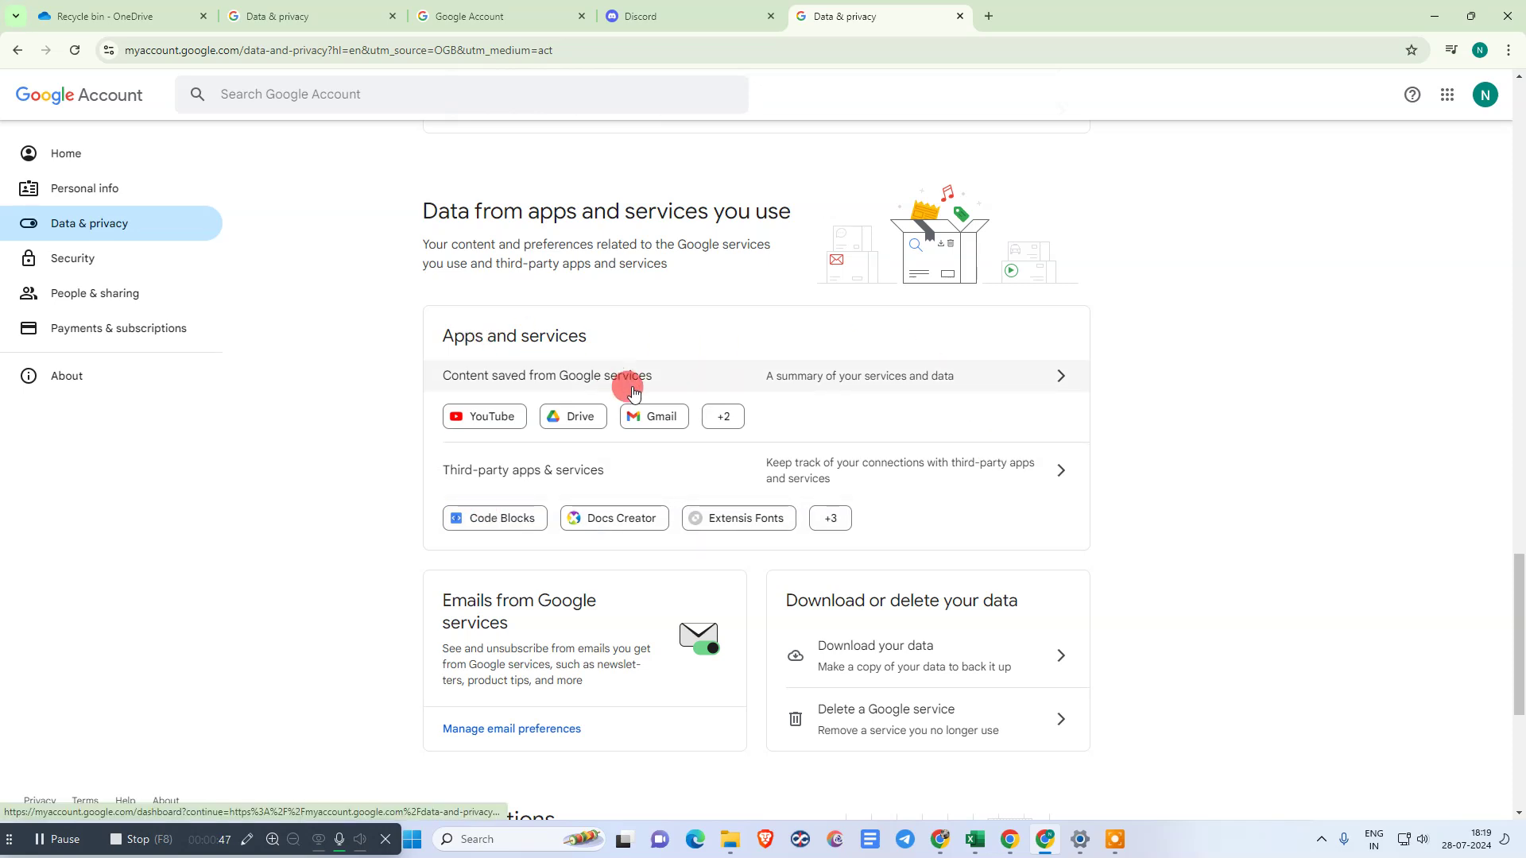
{"action": "scroll", "coordinate": [811, 388], "scroll_direction": "up", "scroll_amount": 2}
{"action": "scroll", "coordinate": [811, 387], "scroll_direction": "up", "scroll_amount": 8}
{"action": "scroll", "coordinate": [810, 387], "scroll_direction": "up", "scroll_amount": 2}
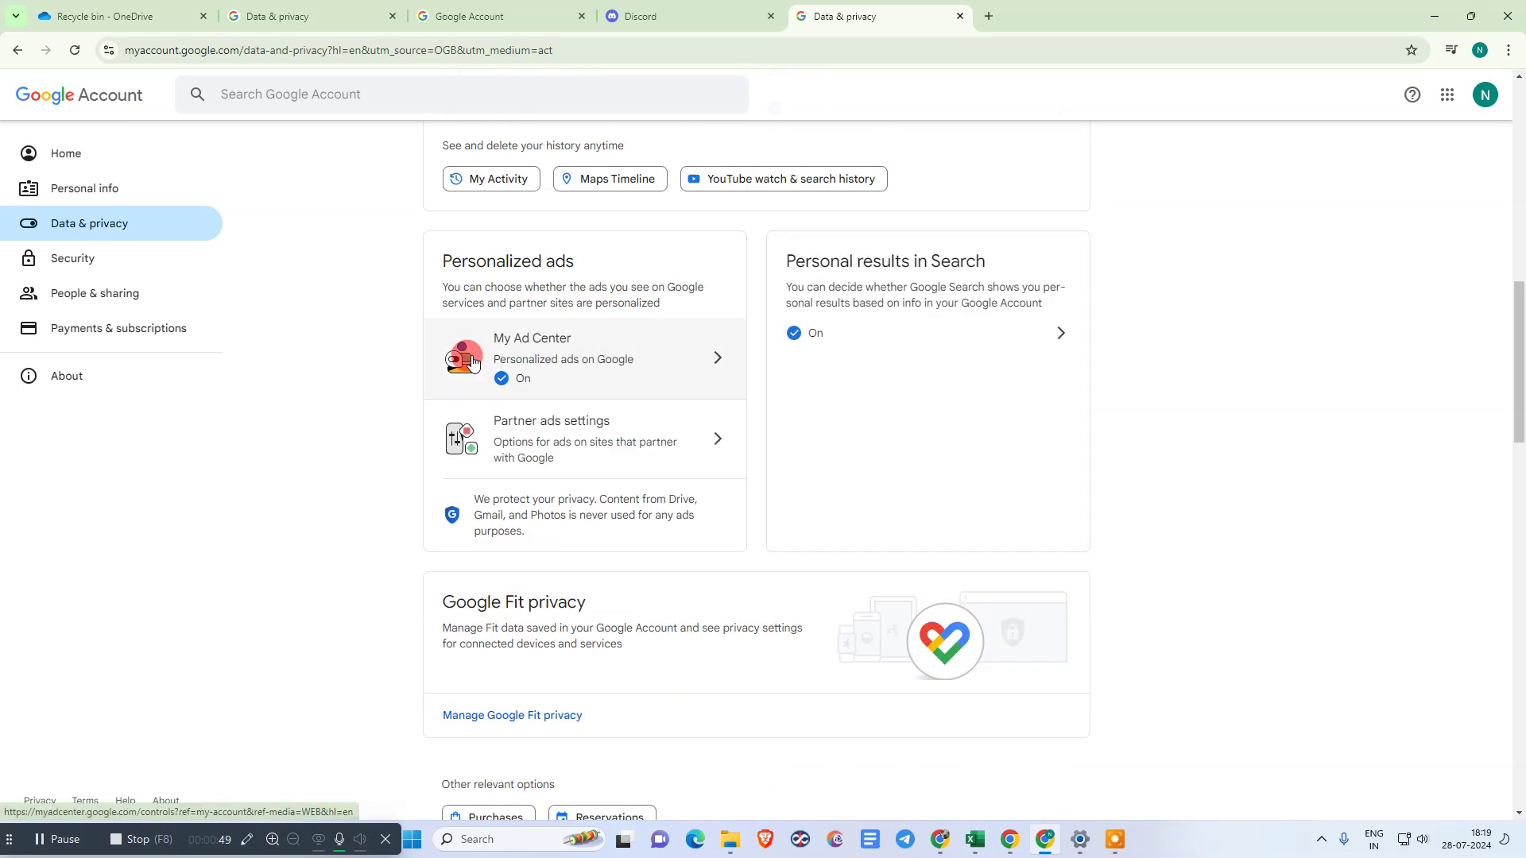
{"action": "scroll", "coordinate": [573, 378], "scroll_direction": "up", "scroll_amount": 2}
{"action": "scroll", "coordinate": [600, 307], "scroll_direction": "up", "scroll_amount": 4}
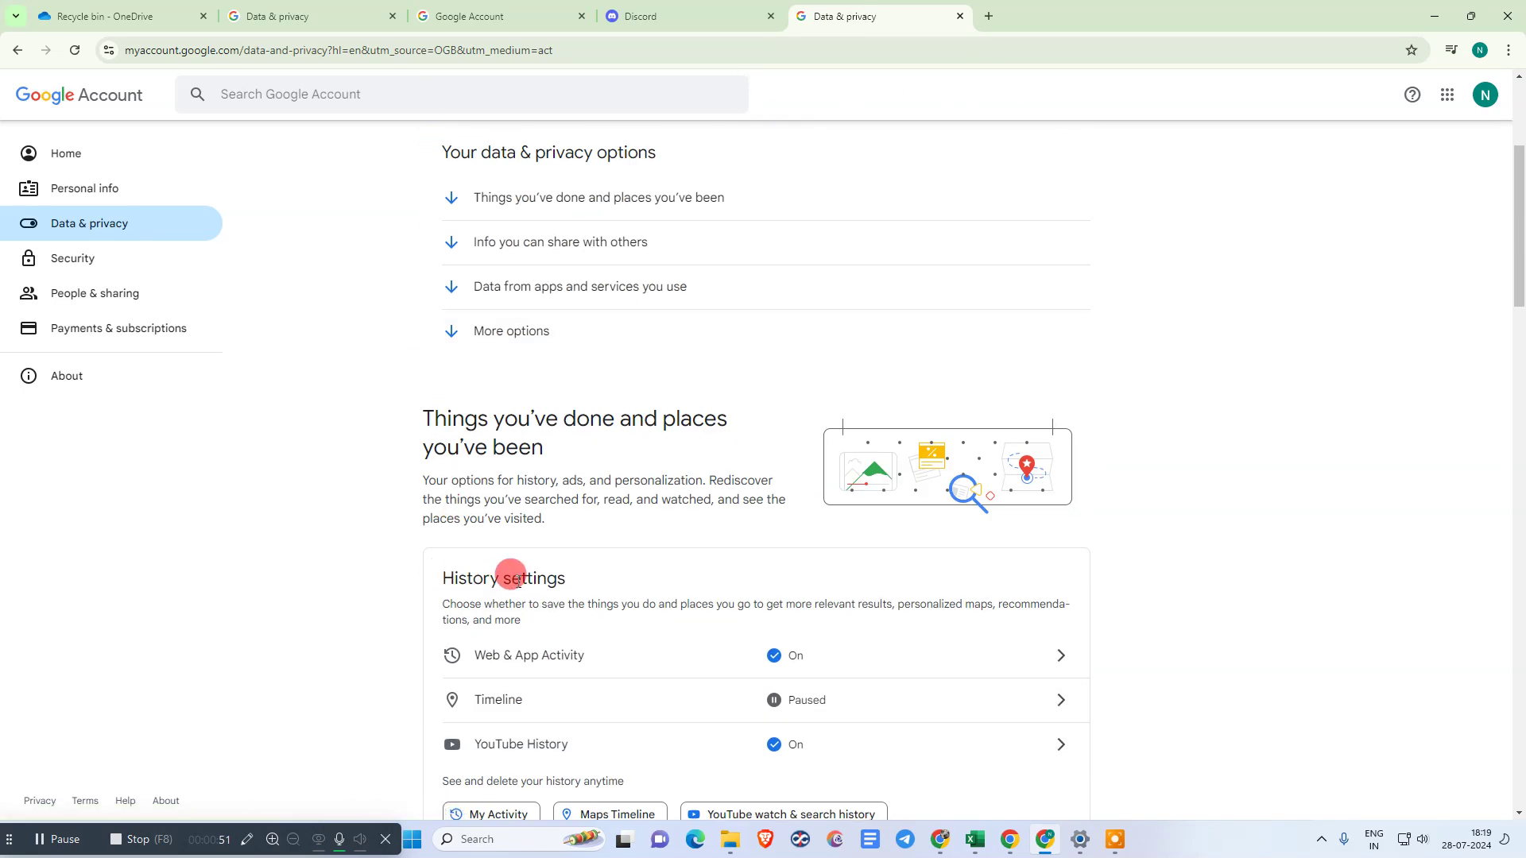
{"action": "scroll", "coordinate": [710, 527], "scroll_direction": "down", "scroll_amount": 2}
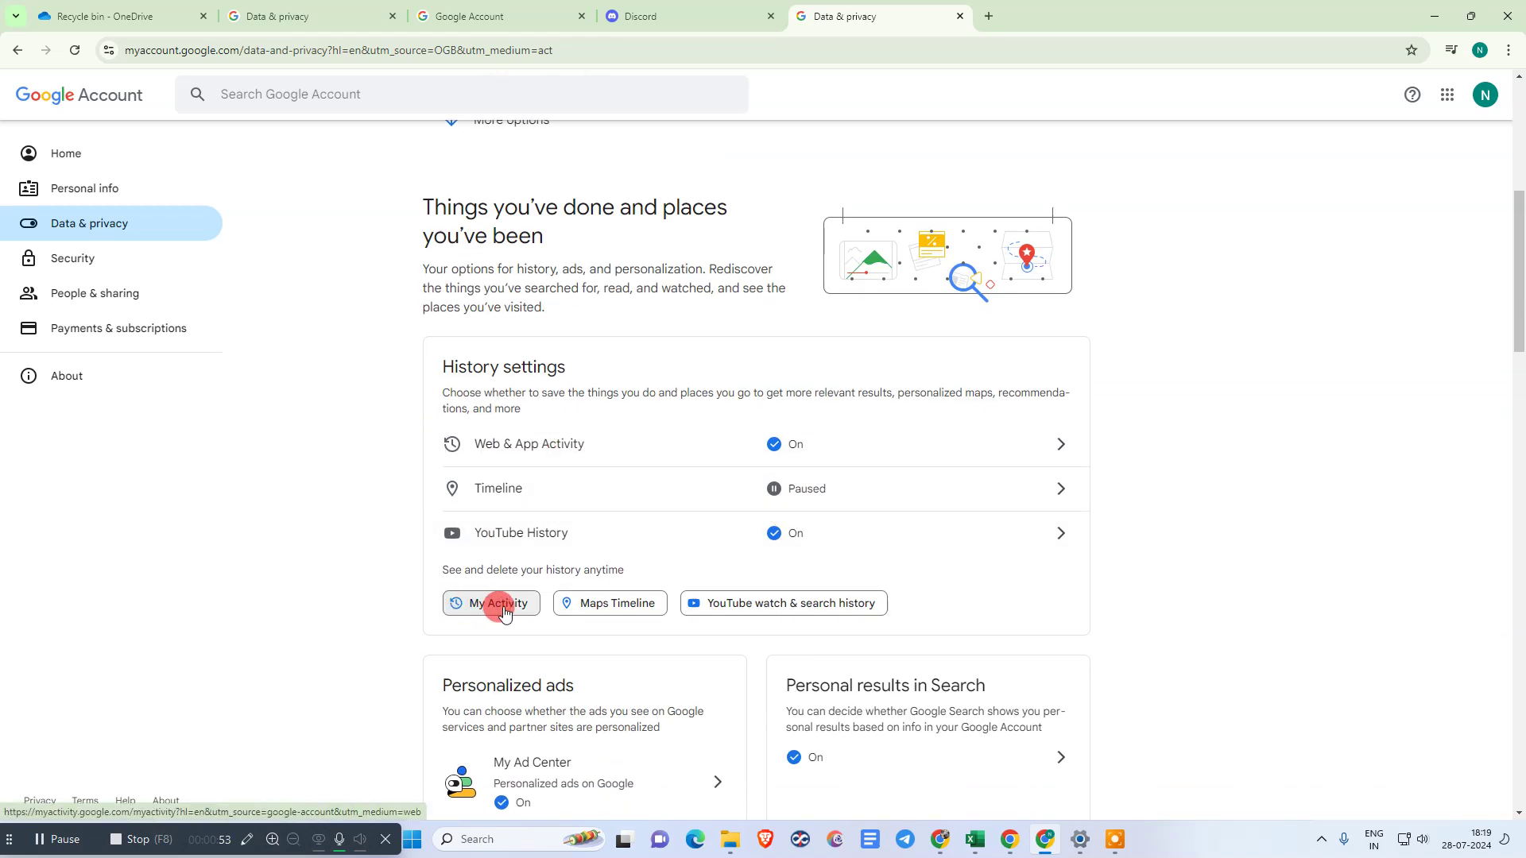
- Go to My Activity from History settings and bring up the Delete activity options
{"action": "left_click", "coordinate": [496, 611]}
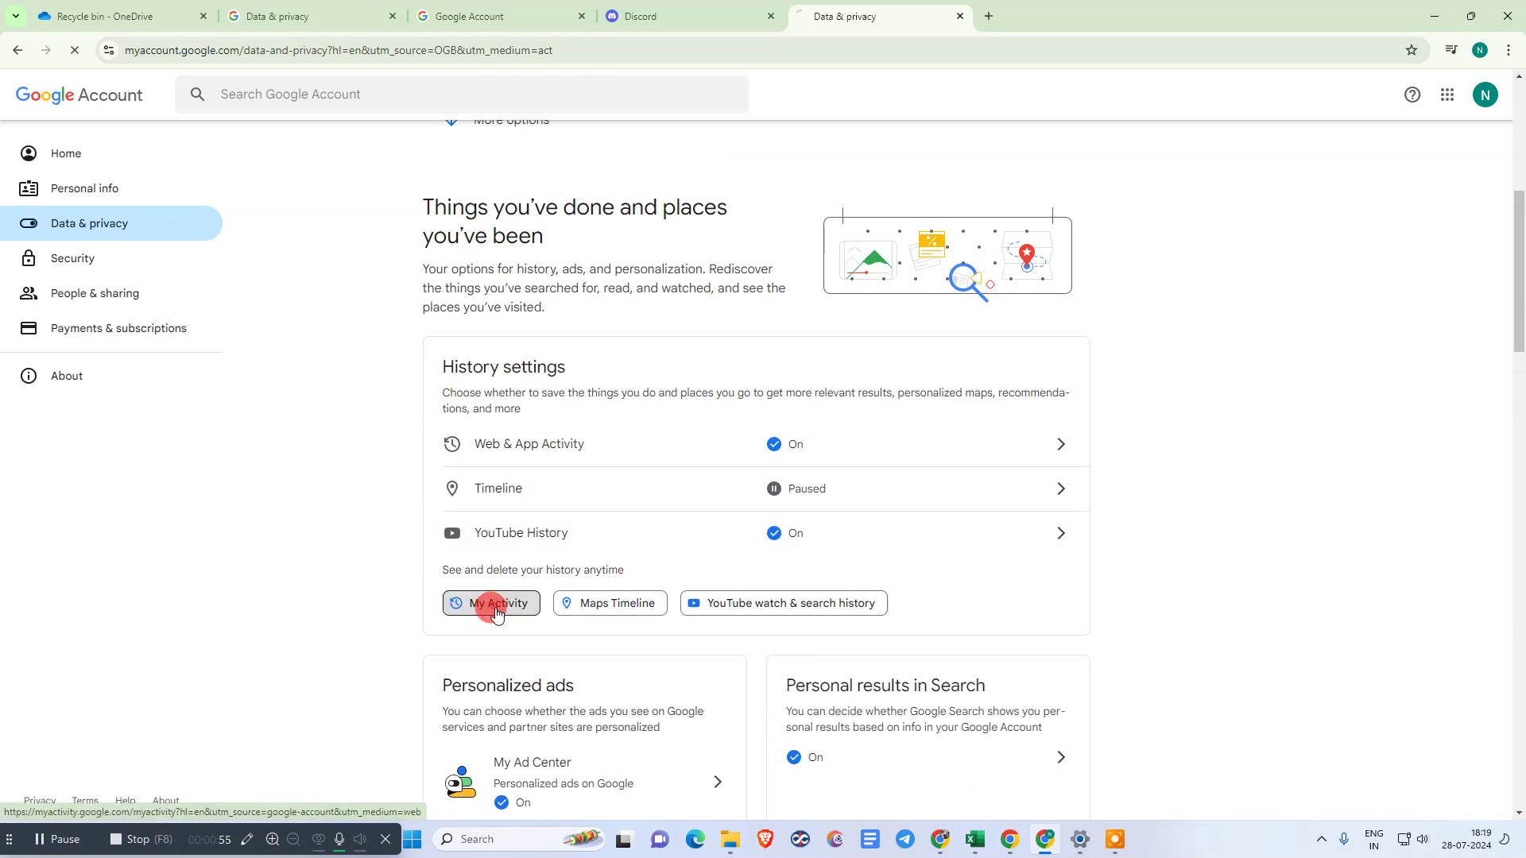
{"action": "left_click_drag", "start_coordinate": [717, 255], "coordinate": [175, 88]}
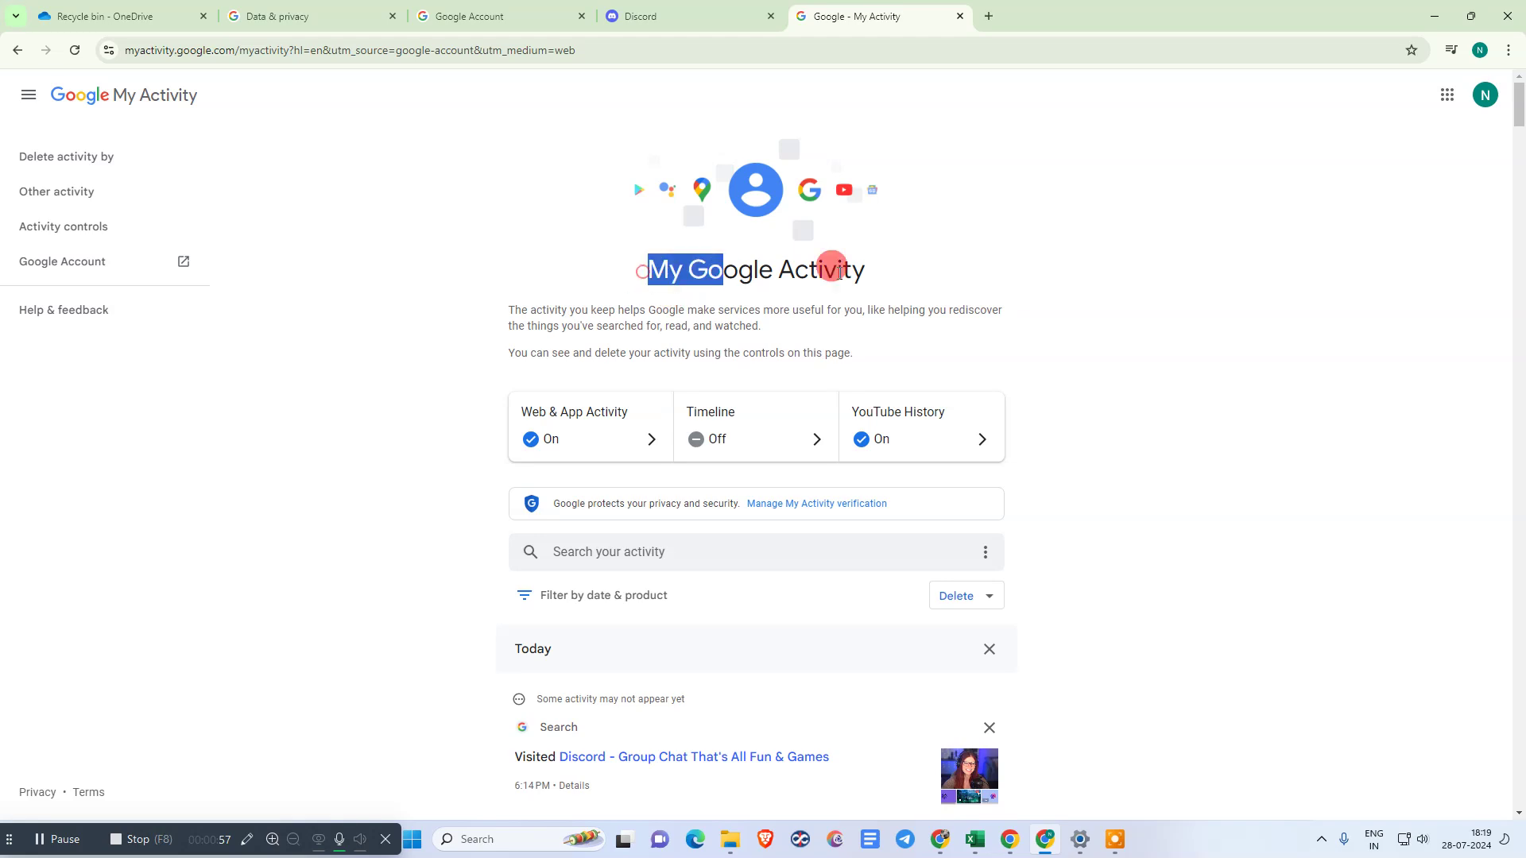
{"action": "scroll", "coordinate": [1086, 325], "scroll_direction": "down", "scroll_amount": 2}
{"action": "scroll", "coordinate": [437, 334], "scroll_direction": "down", "scroll_amount": 2}
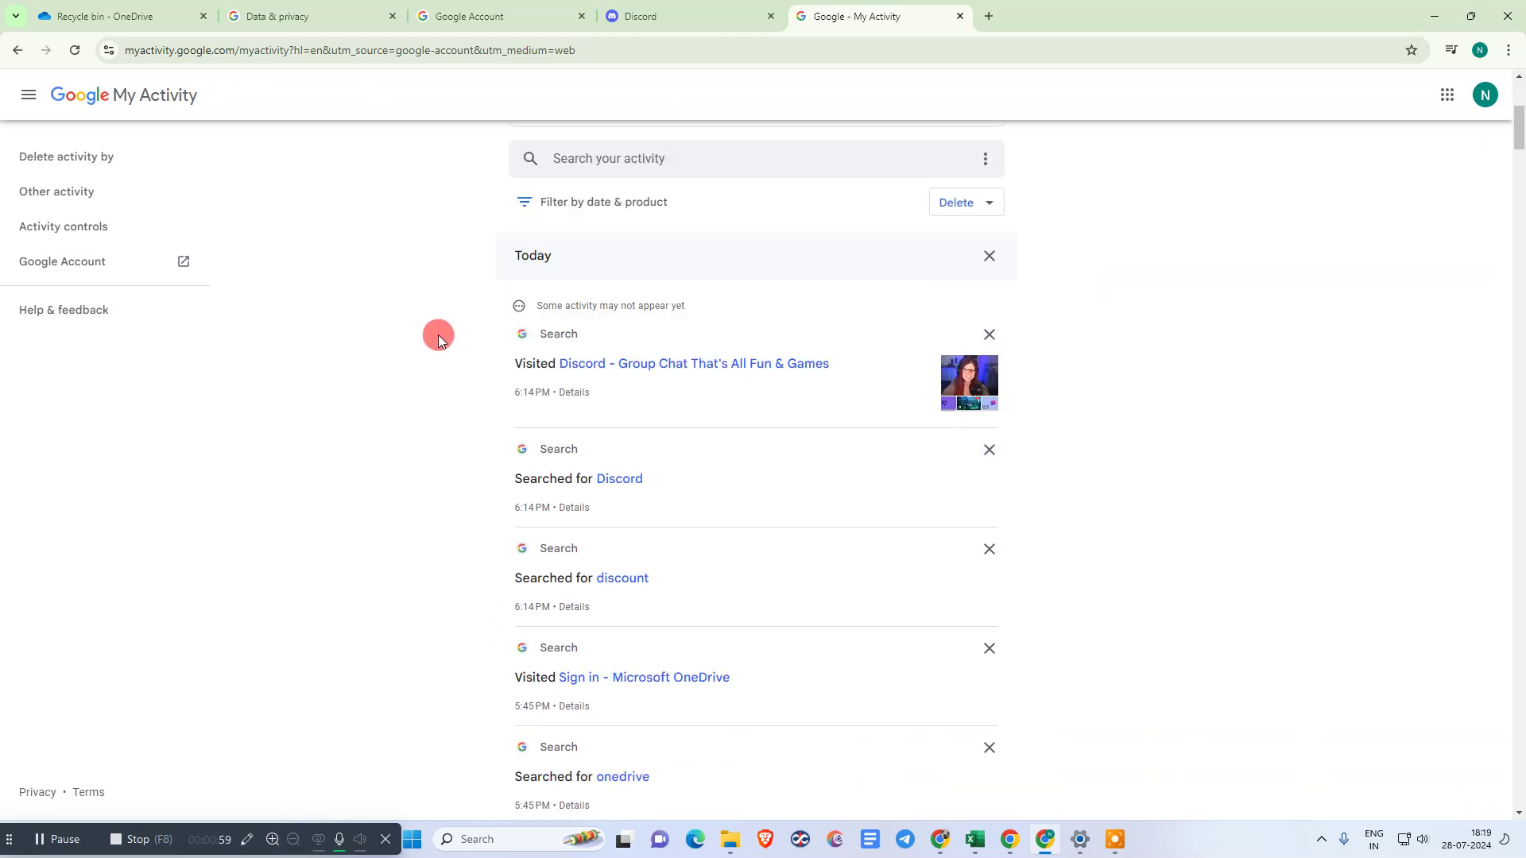
{"action": "scroll", "coordinate": [700, 377], "scroll_direction": "down", "scroll_amount": 2}
{"action": "scroll", "coordinate": [1338, 380], "scroll_direction": "down", "scroll_amount": 2}
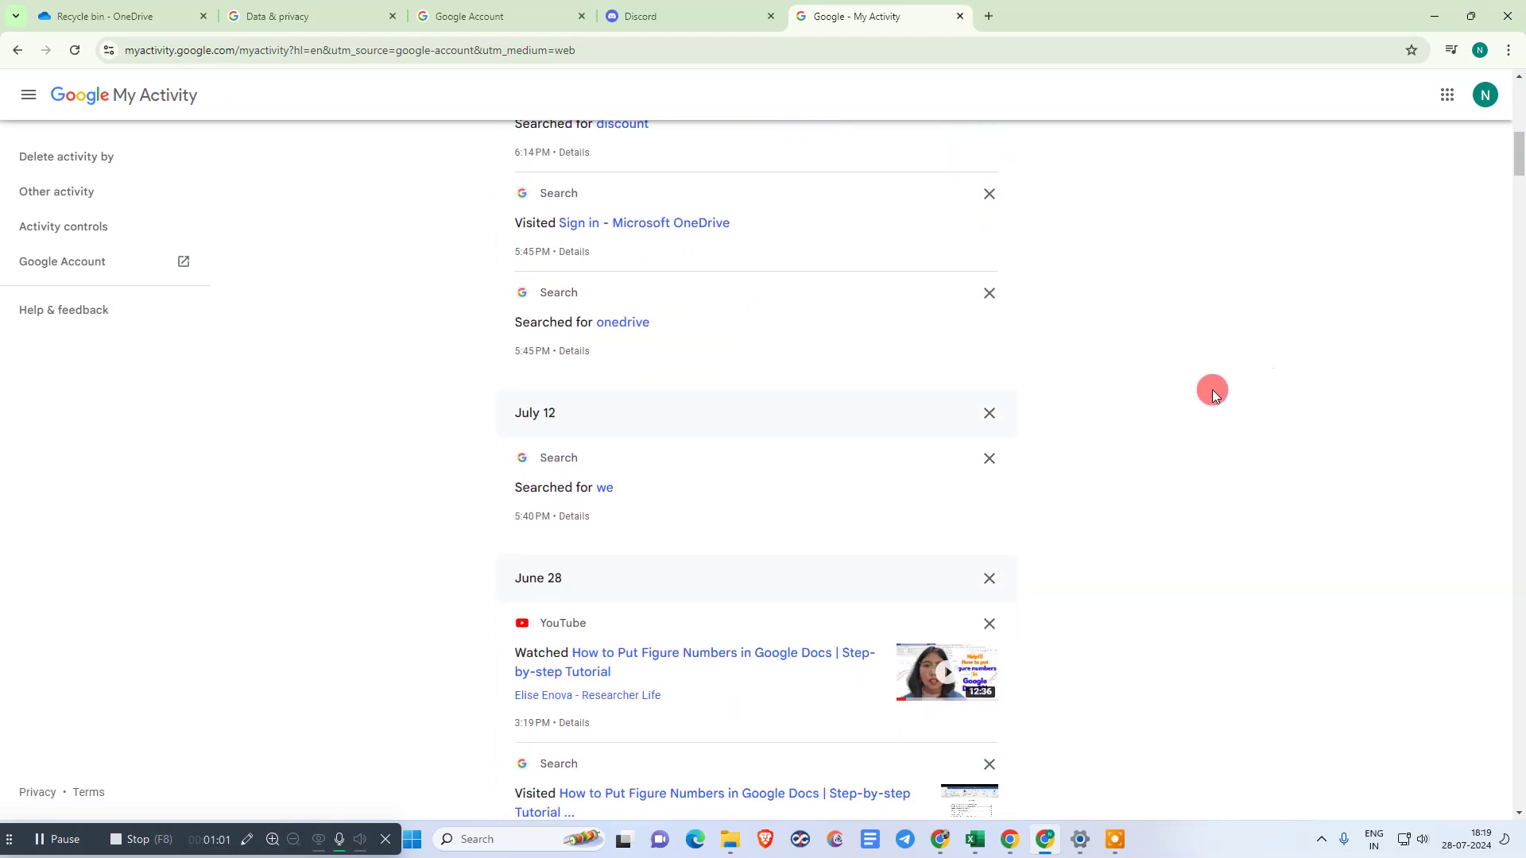
{"action": "scroll", "coordinate": [1212, 390], "scroll_direction": "up", "scroll_amount": 5}
{"action": "scroll", "coordinate": [699, 398], "scroll_direction": "up", "scroll_amount": 2}
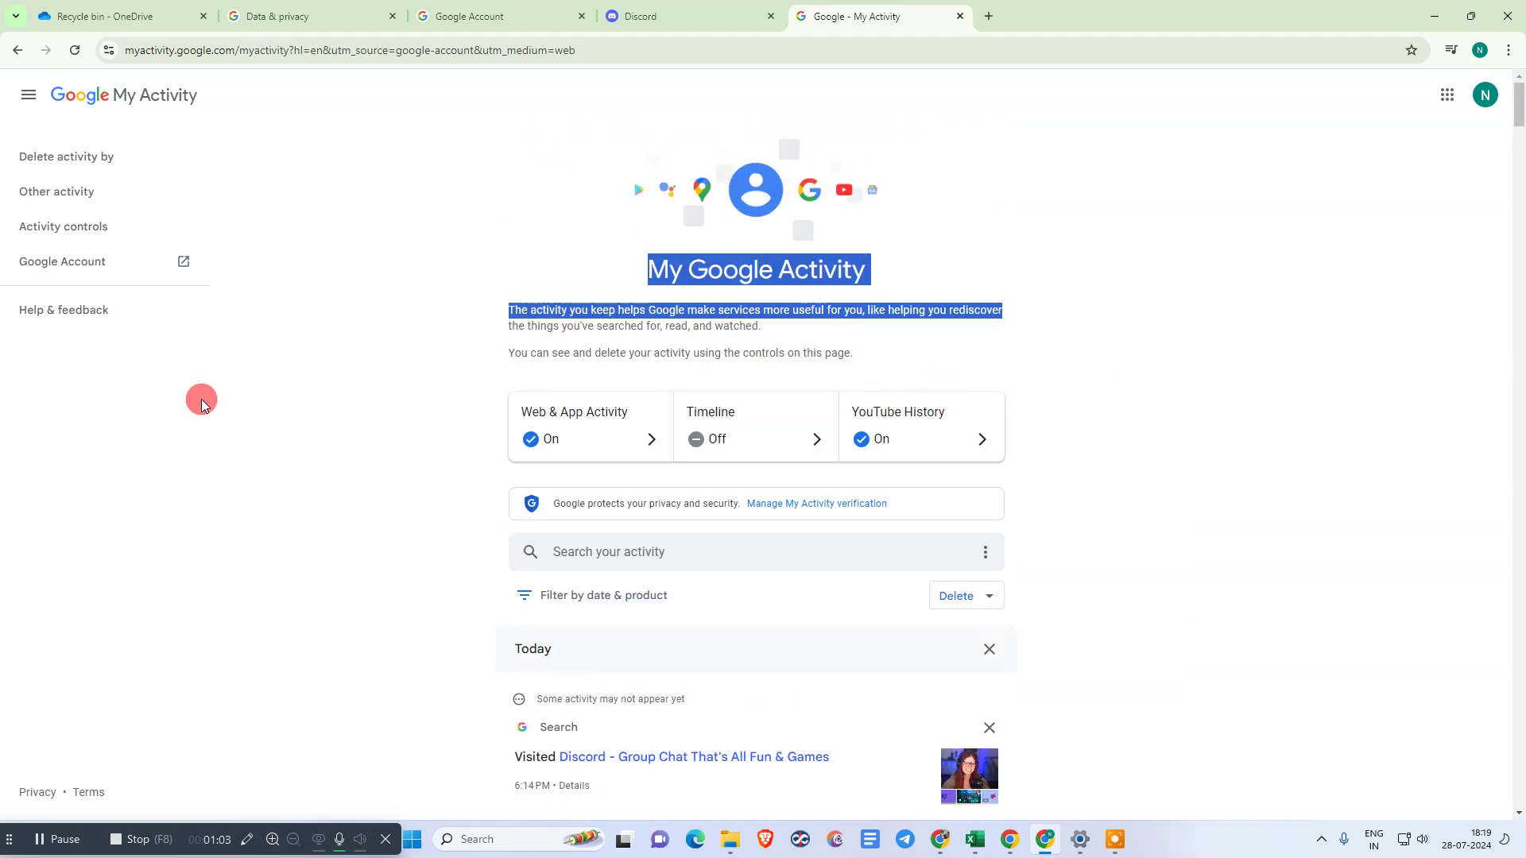
{"action": "left_click", "coordinate": [967, 599]}
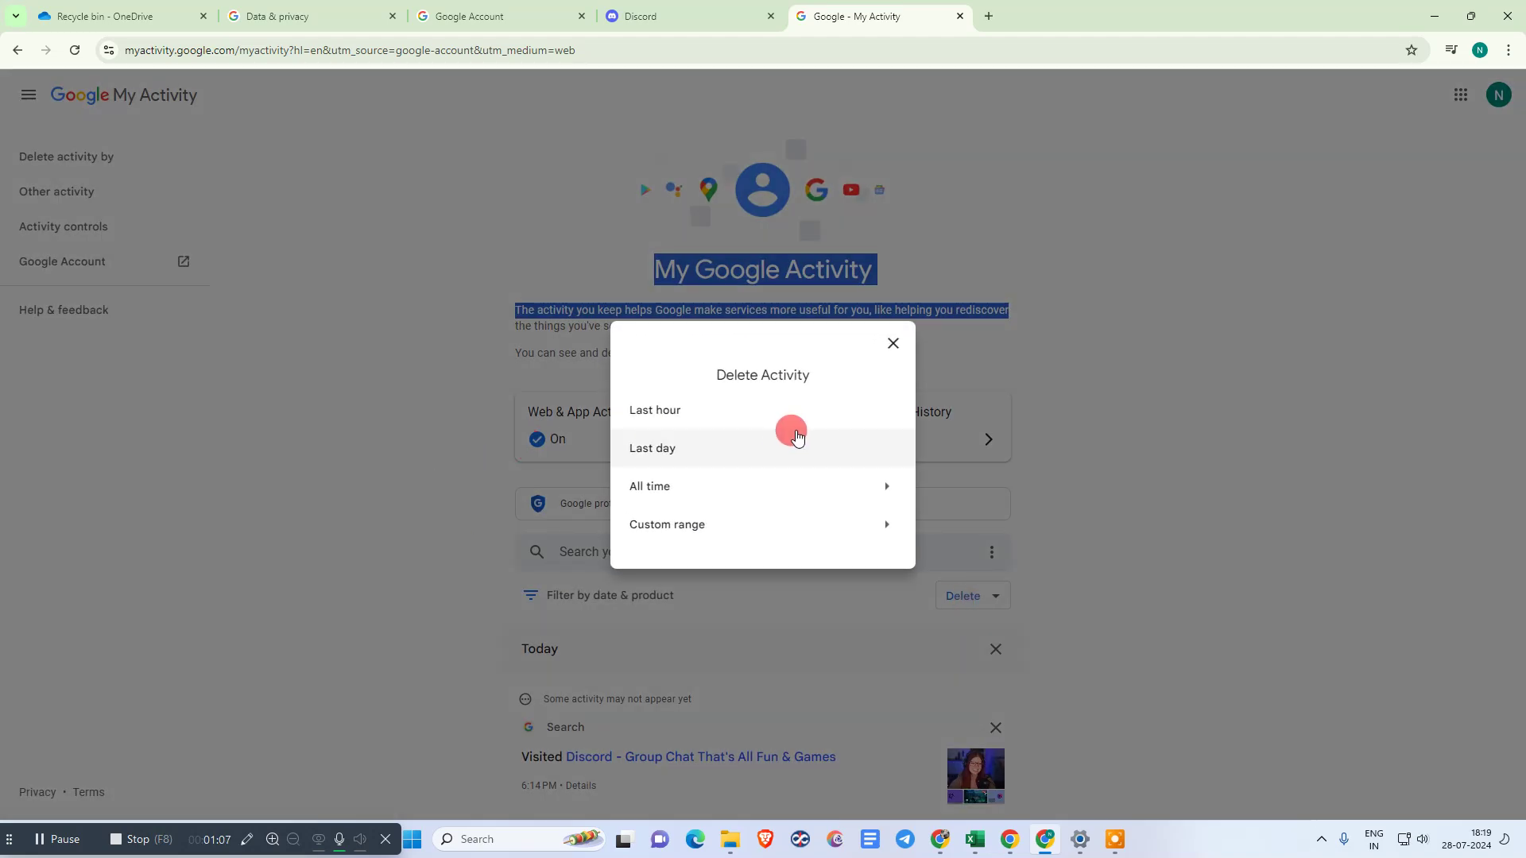
- Look at Custom range, go back, and choose to delete activity from All time
{"action": "left_click", "coordinate": [882, 525]}
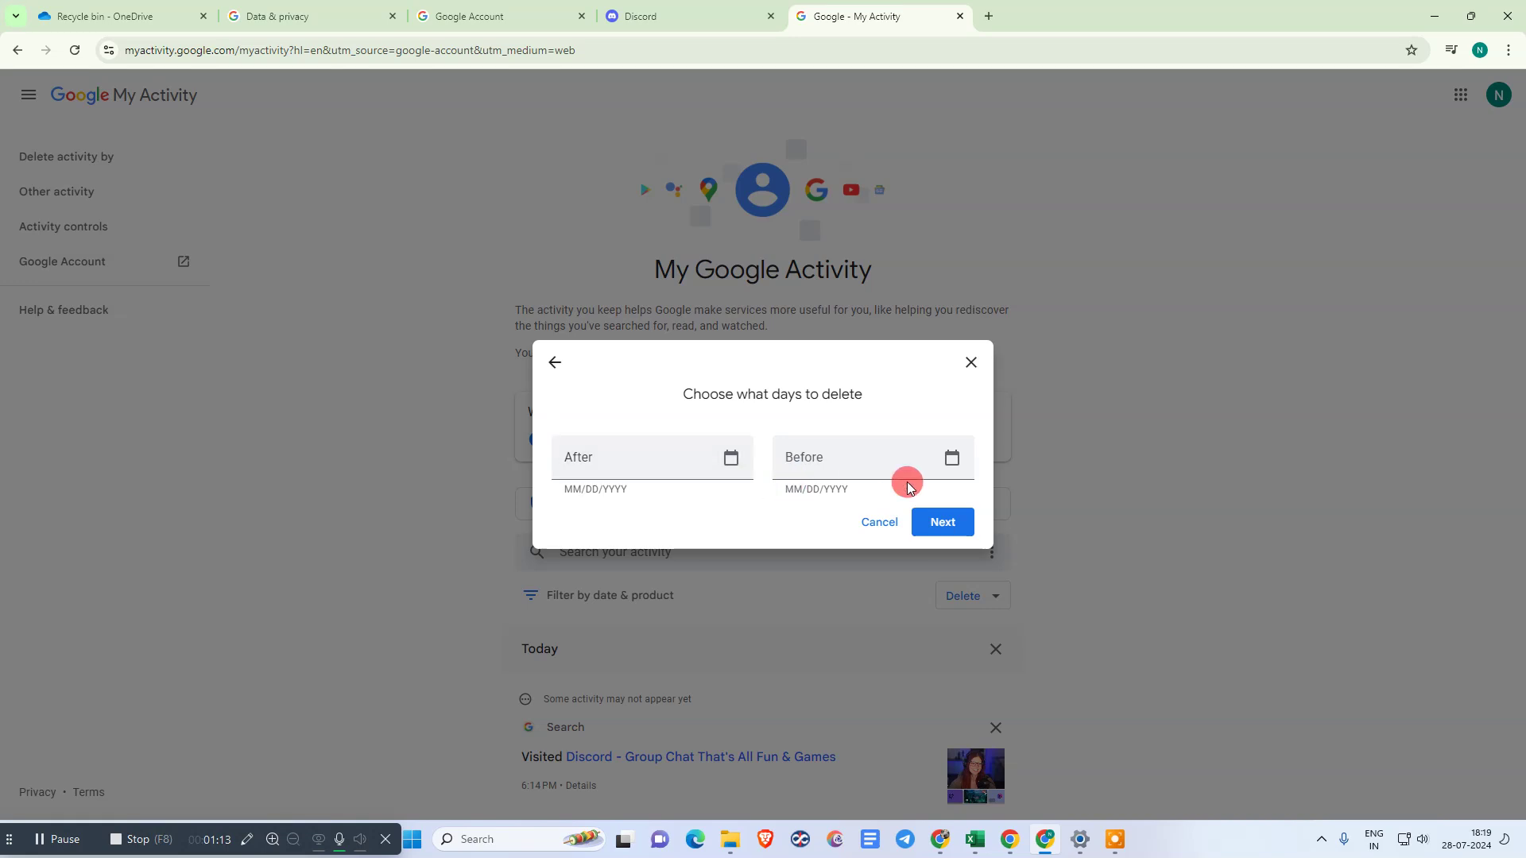
{"action": "left_click", "coordinate": [555, 362]}
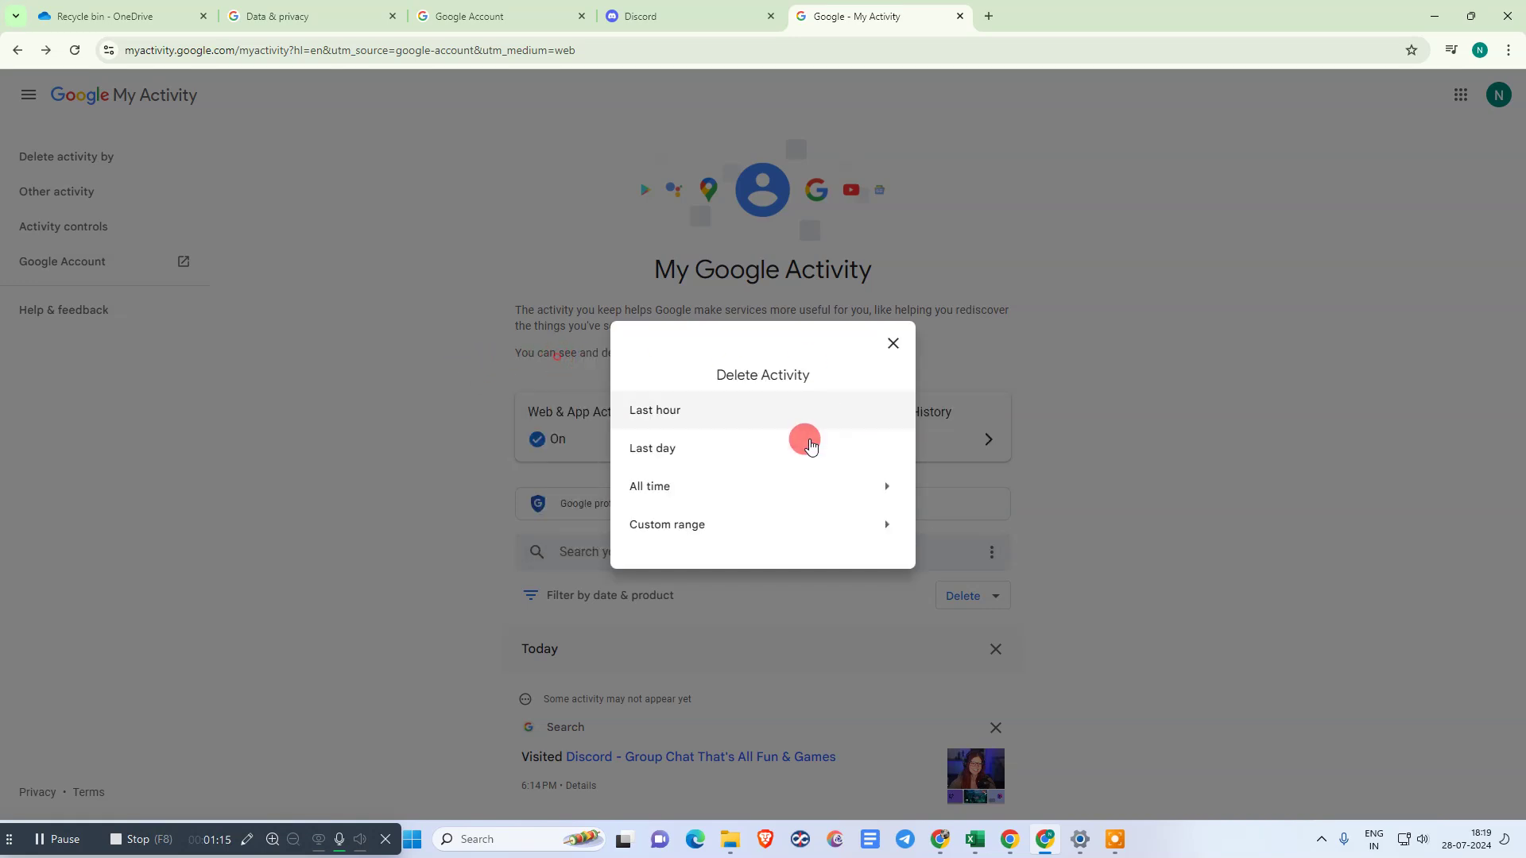
{"action": "left_click", "coordinate": [741, 483]}
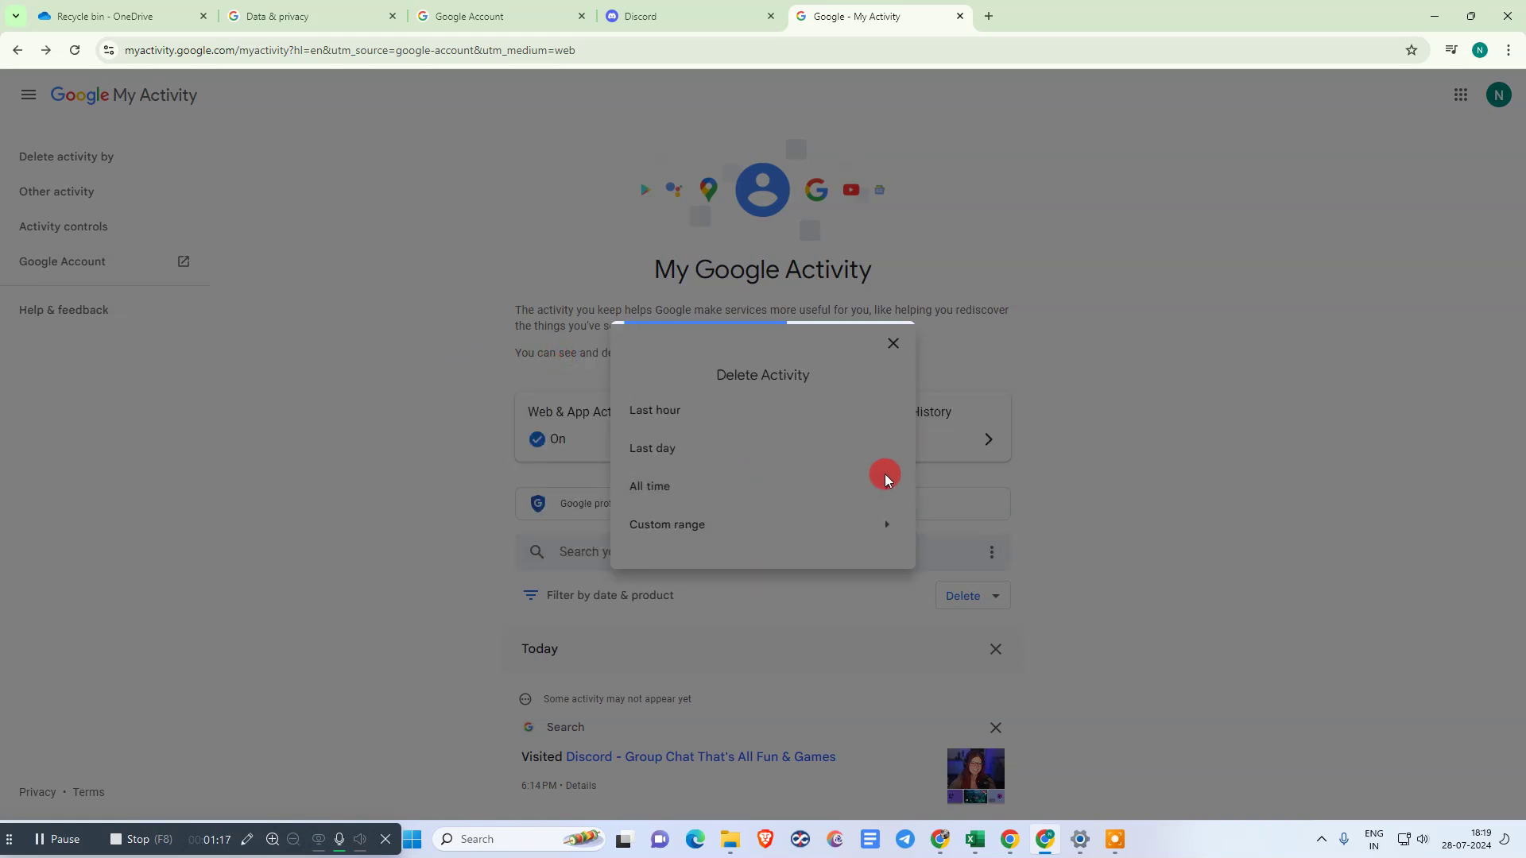
- Toggle Select all and the Chrome checkbox on and off while deciding which products to delete
{"action": "left_click", "coordinate": [969, 301]}
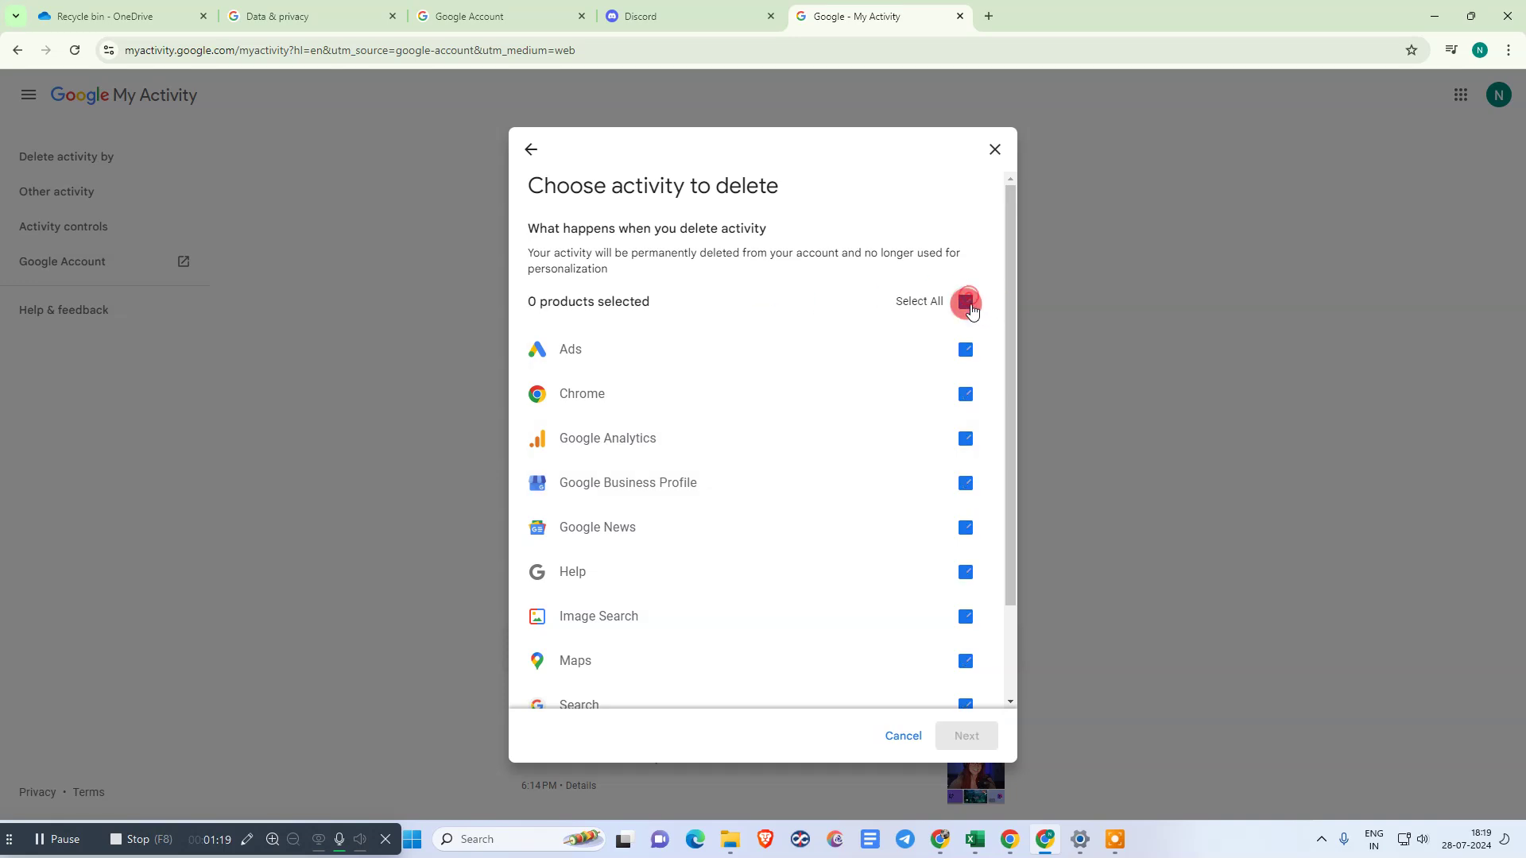
{"action": "left_click", "coordinate": [968, 302]}
{"action": "scroll", "coordinate": [787, 432], "scroll_direction": "down", "scroll_amount": 2}
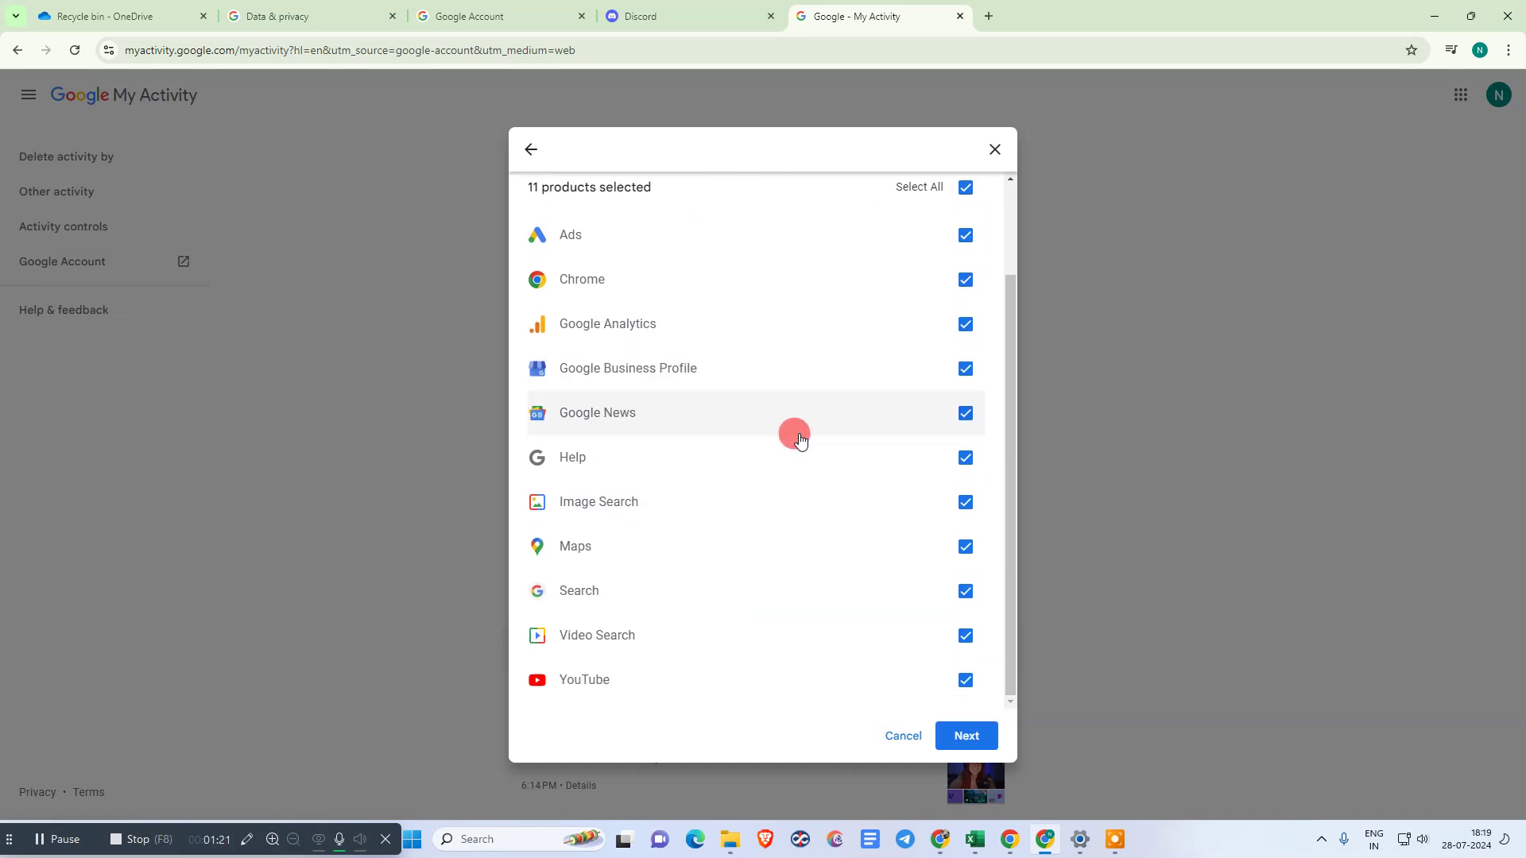
{"action": "scroll", "coordinate": [799, 439], "scroll_direction": "up", "scroll_amount": 2}
{"action": "left_click", "coordinate": [967, 302]}
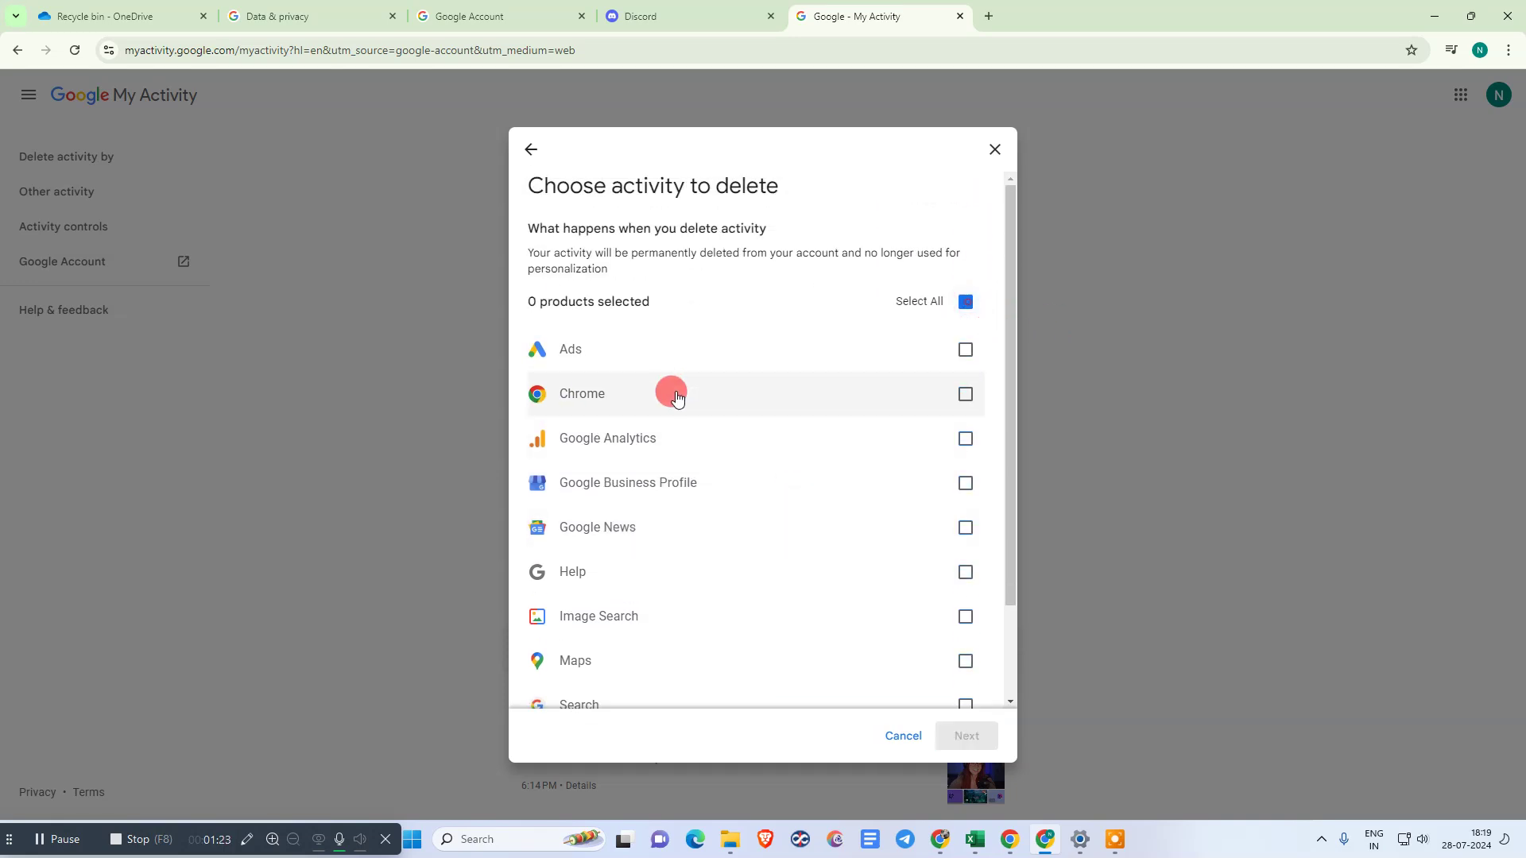
{"action": "left_click", "coordinate": [964, 395]}
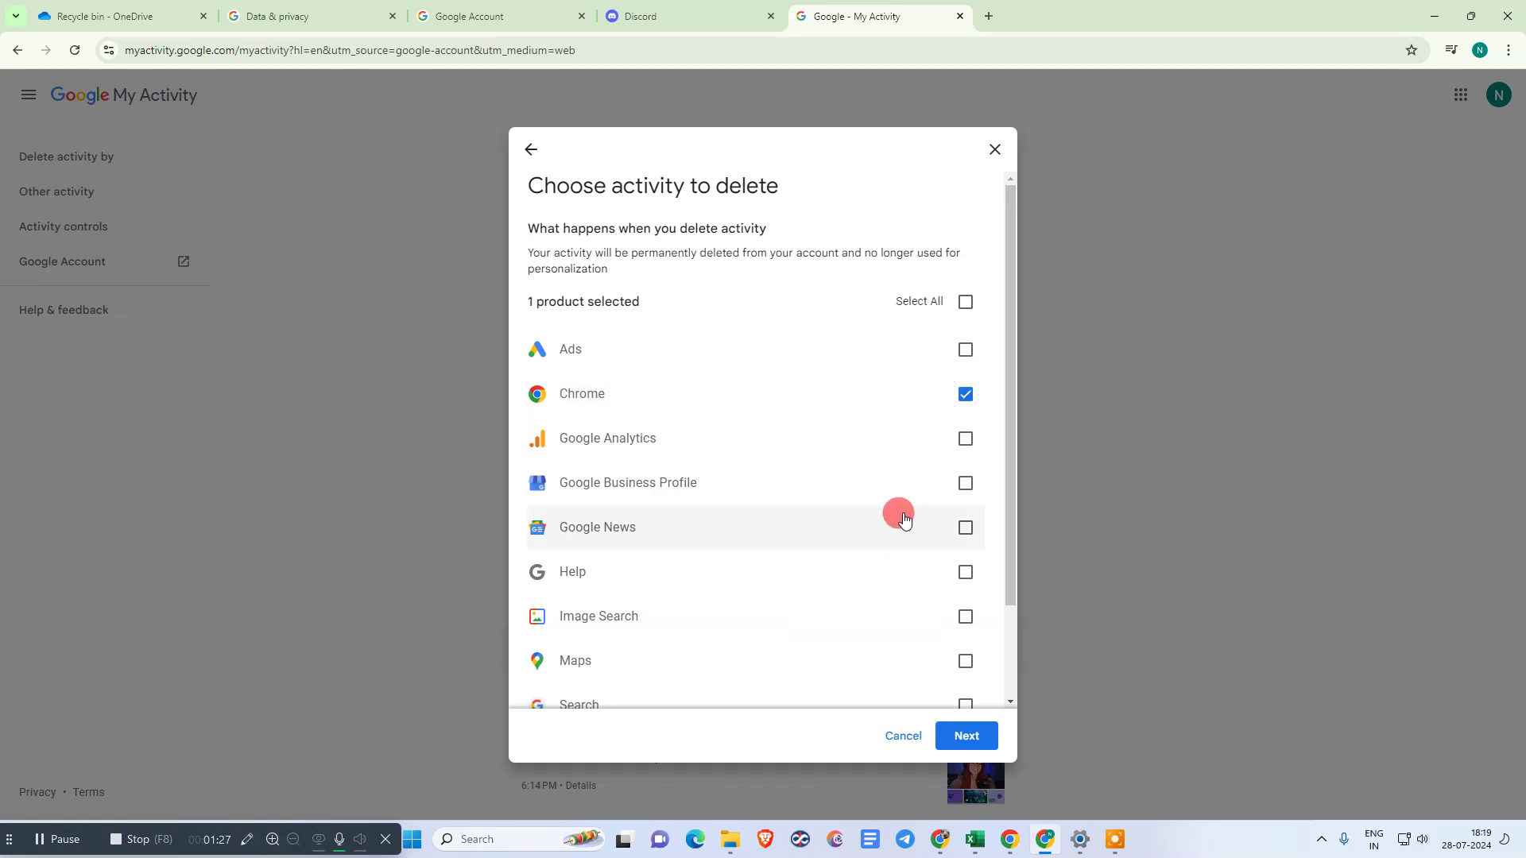
{"action": "scroll", "coordinate": [983, 536], "scroll_direction": "down", "scroll_amount": 2}
{"action": "scroll", "coordinate": [974, 580], "scroll_direction": "up", "scroll_amount": 2}
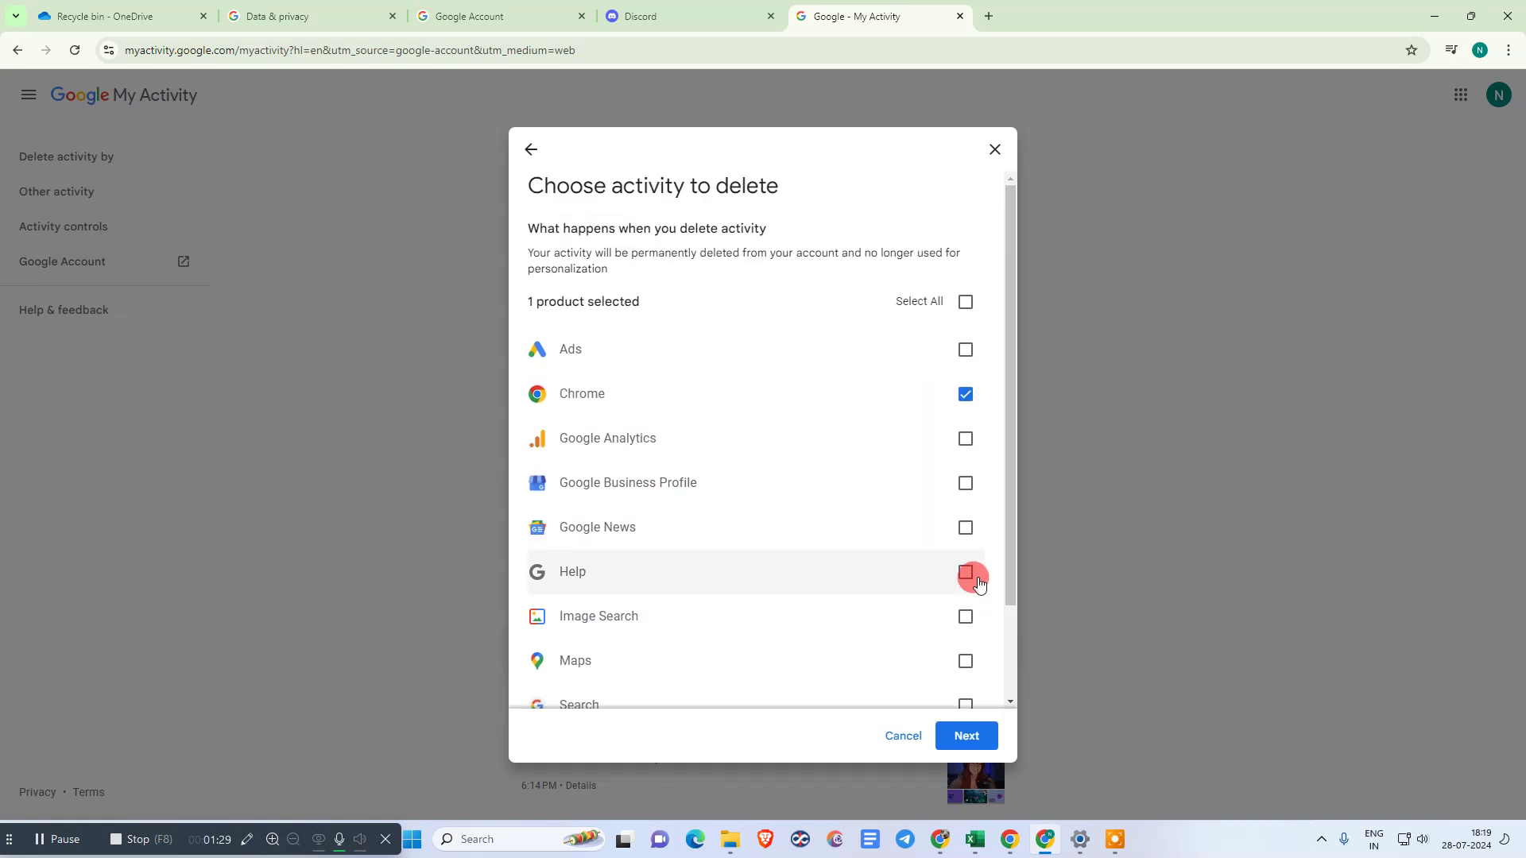
{"action": "left_click", "coordinate": [966, 303]}
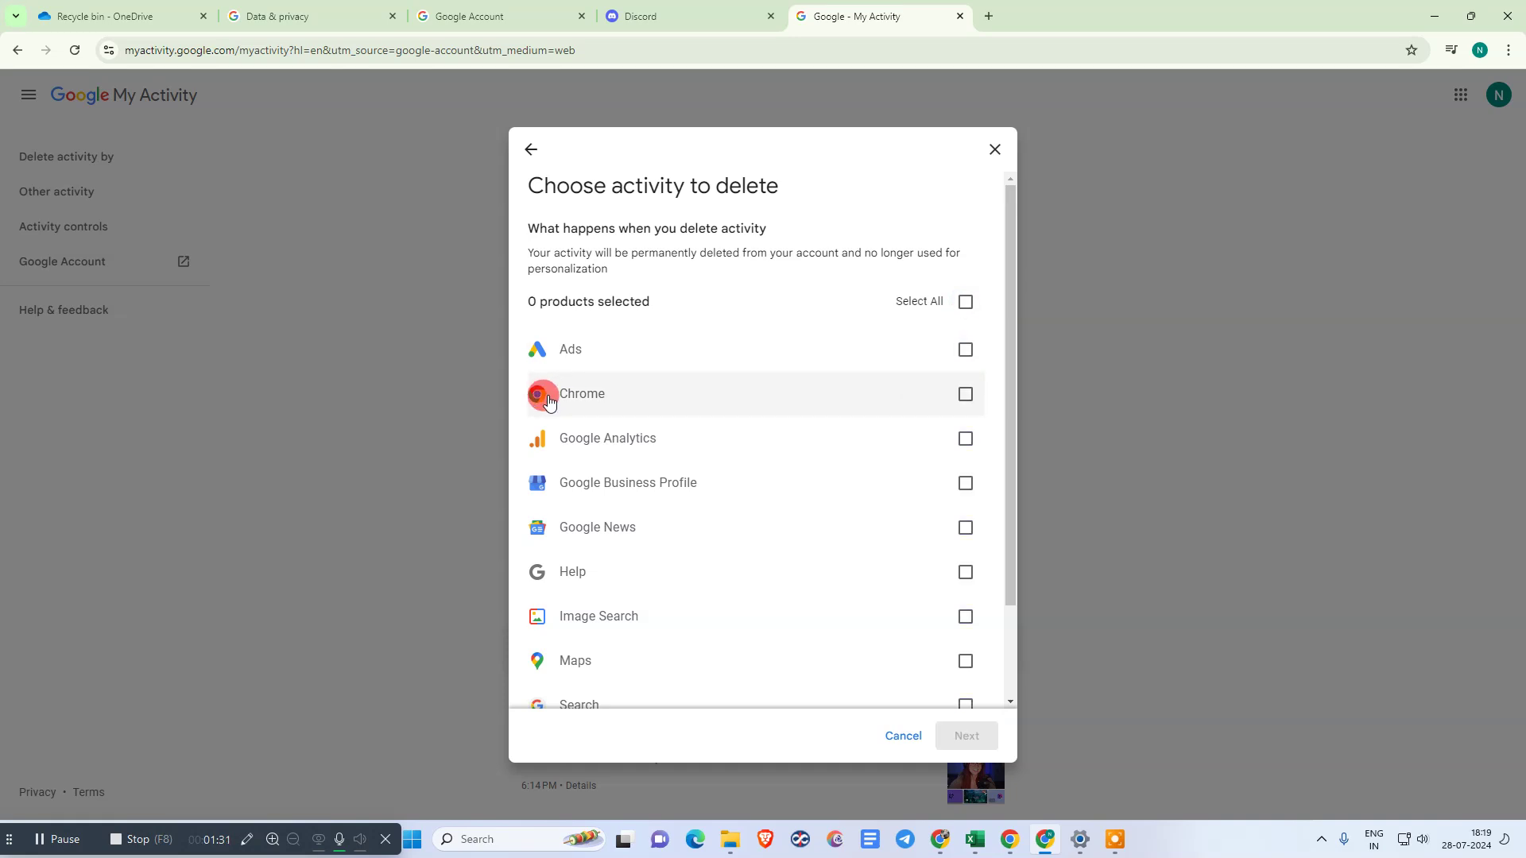
{"action": "left_click", "coordinate": [966, 395]}
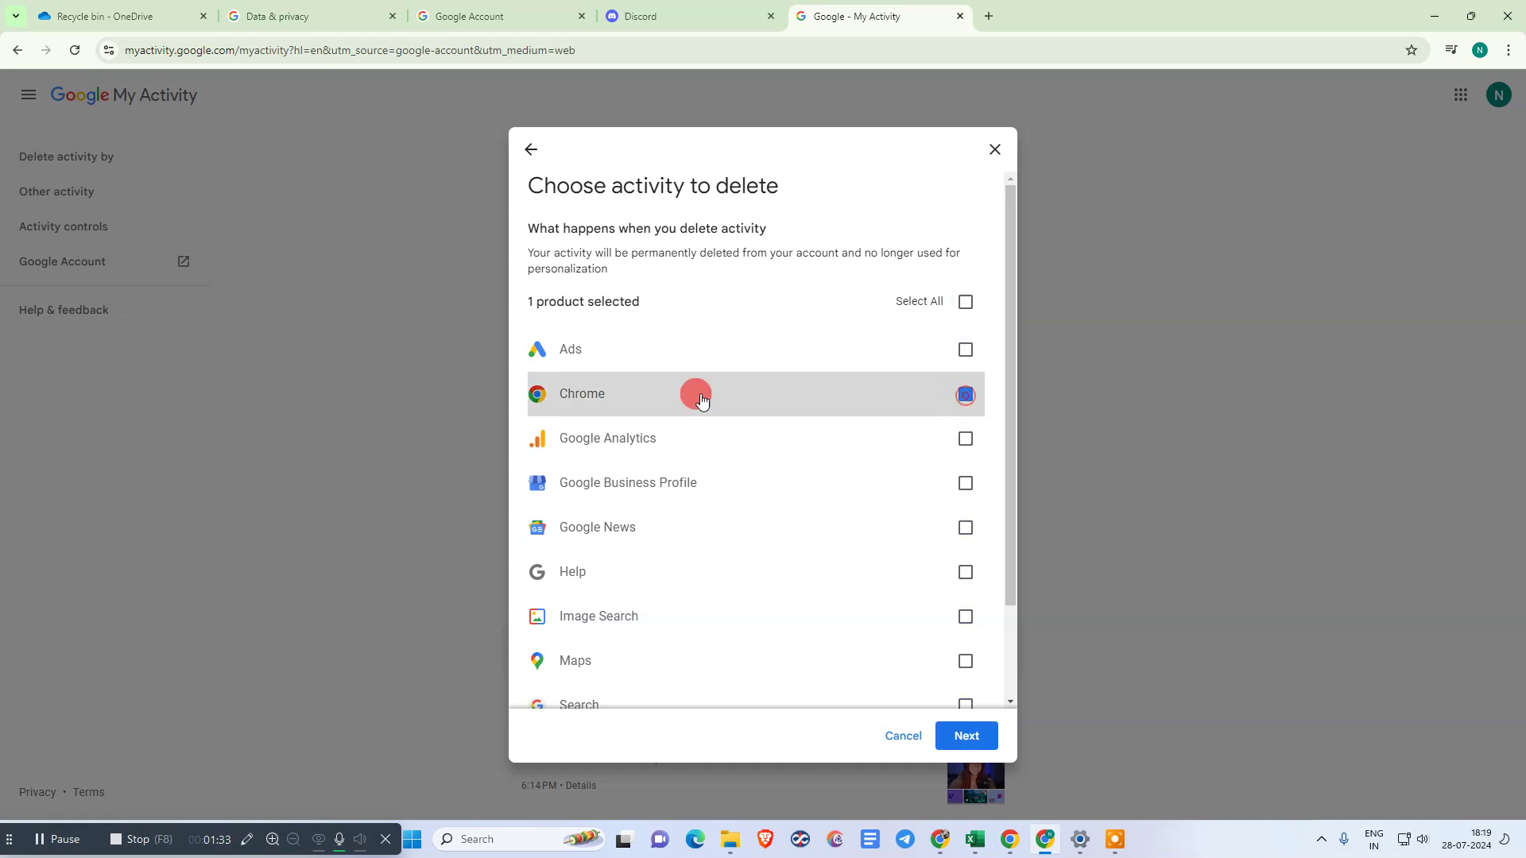
{"action": "left_click", "coordinate": [966, 394]}
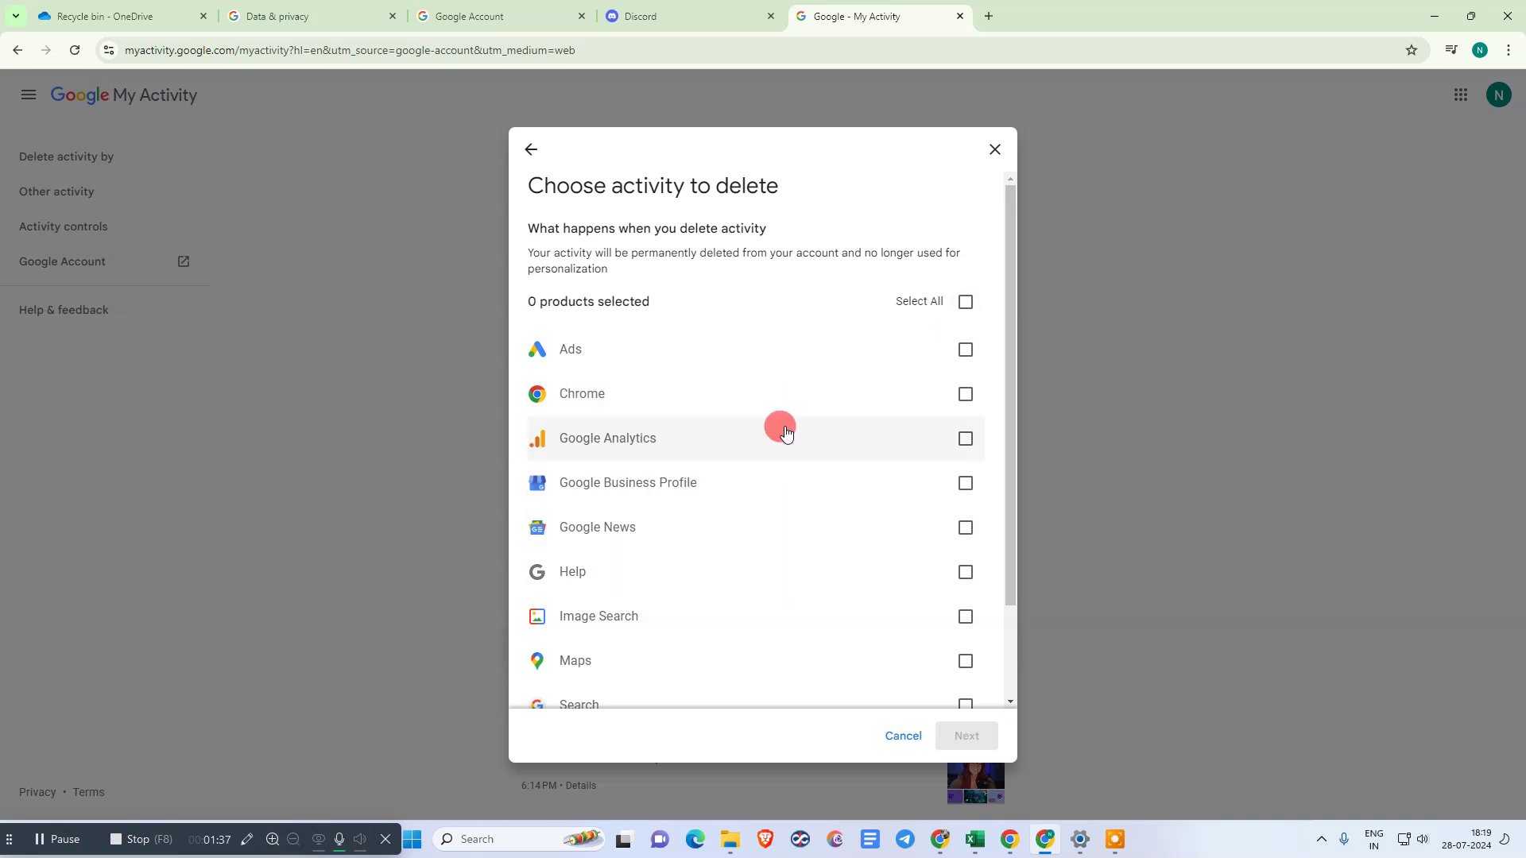
{"action": "scroll", "coordinate": [775, 426], "scroll_direction": "down", "scroll_amount": 2}
{"action": "scroll", "coordinate": [793, 429], "scroll_direction": "up", "scroll_amount": 2}
- Clear all product selections and tick only Google Analytics for deletion
{"action": "left_click", "coordinate": [965, 304]}
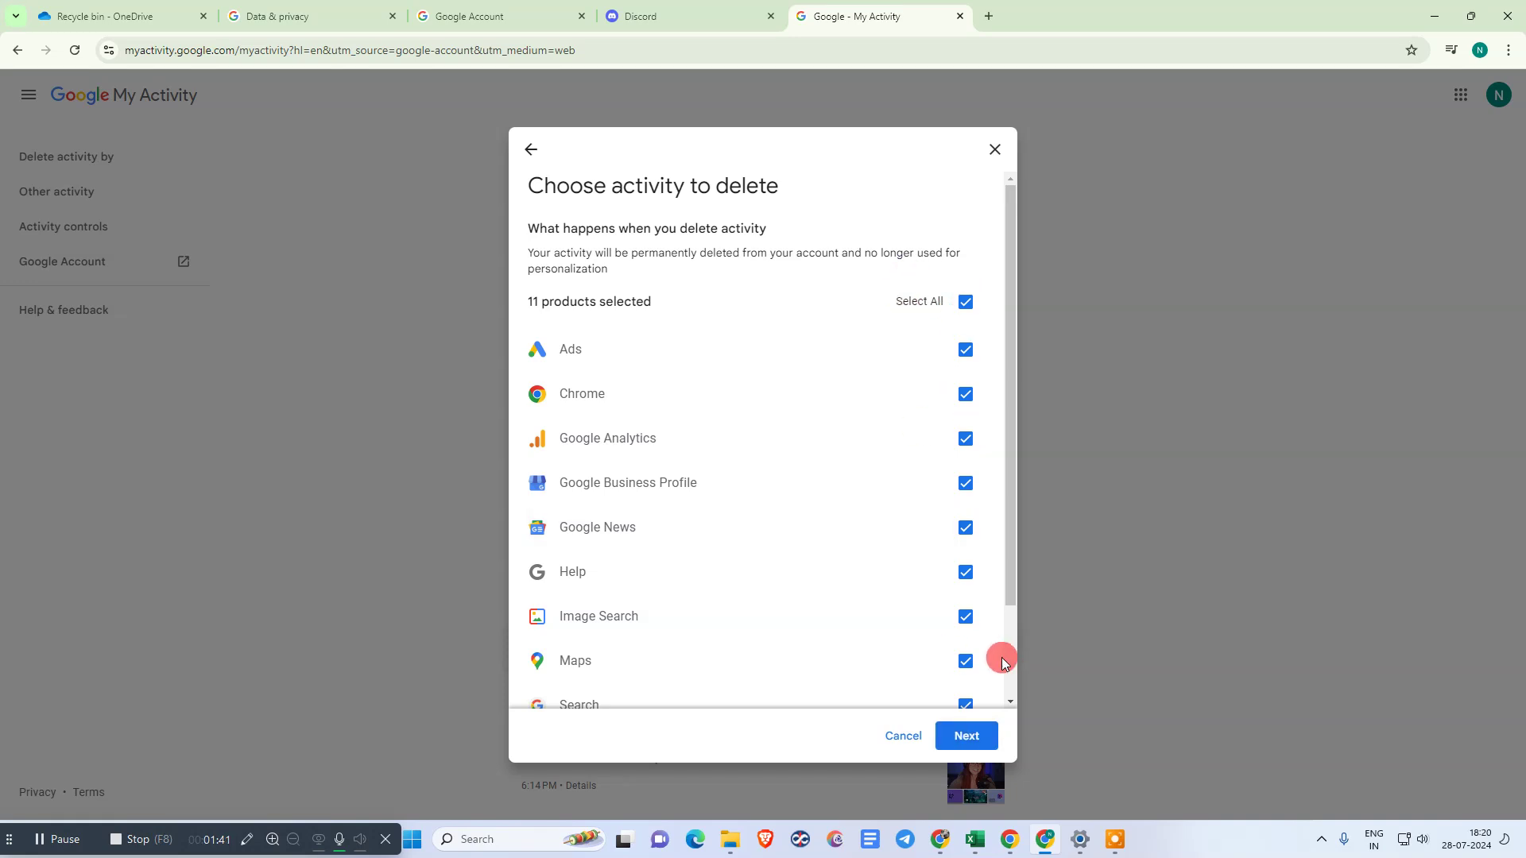
{"action": "left_click", "coordinate": [964, 304]}
{"action": "left_click", "coordinate": [965, 437]}
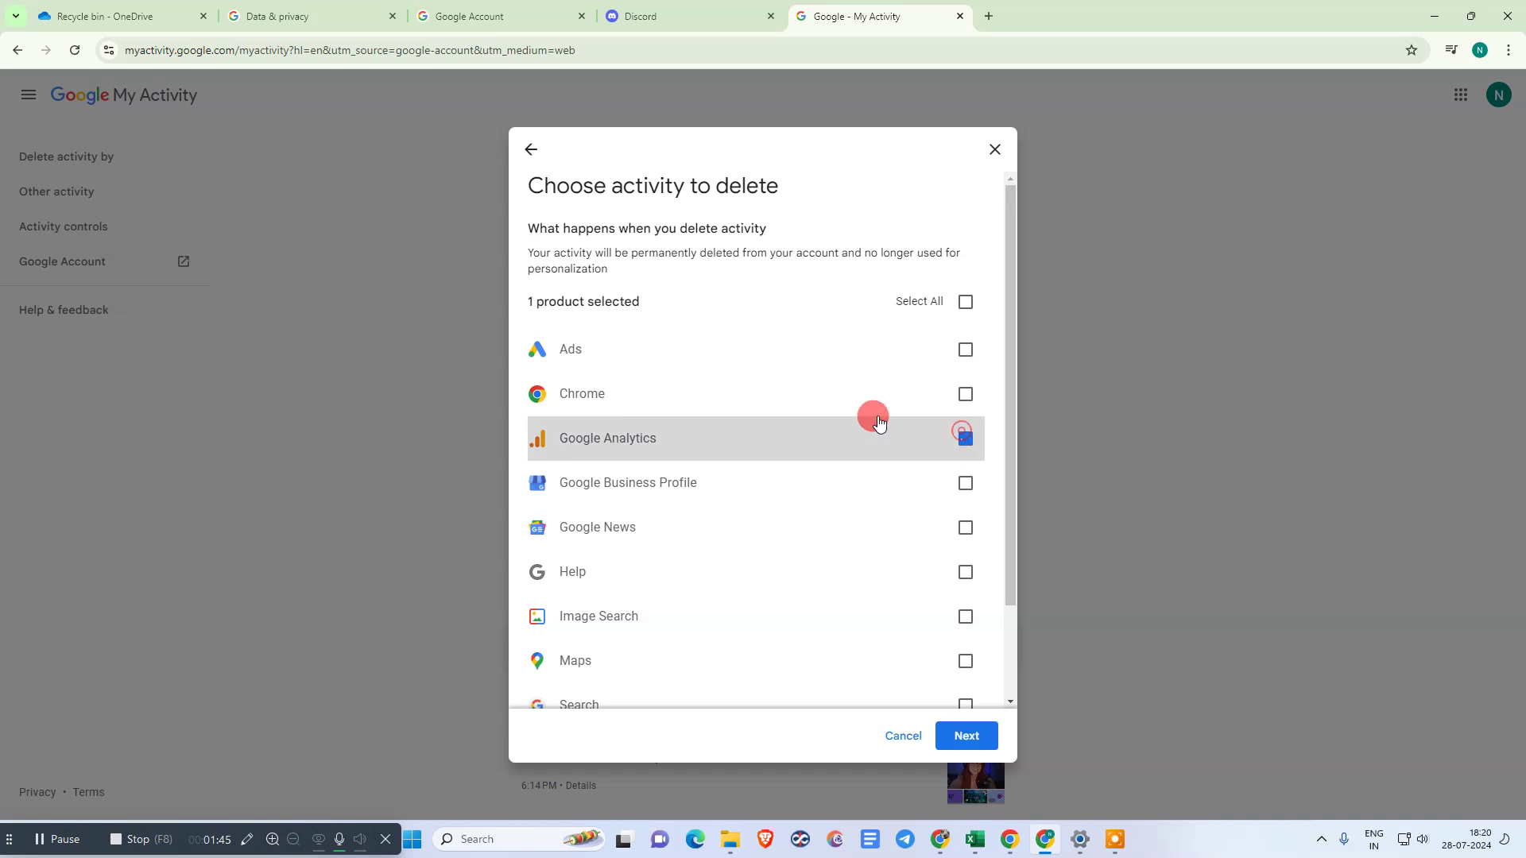
- Confirm and permanently delete the Google Analytics activity, then acknowledge 'Deletion complete'
{"action": "left_click", "coordinate": [965, 734]}
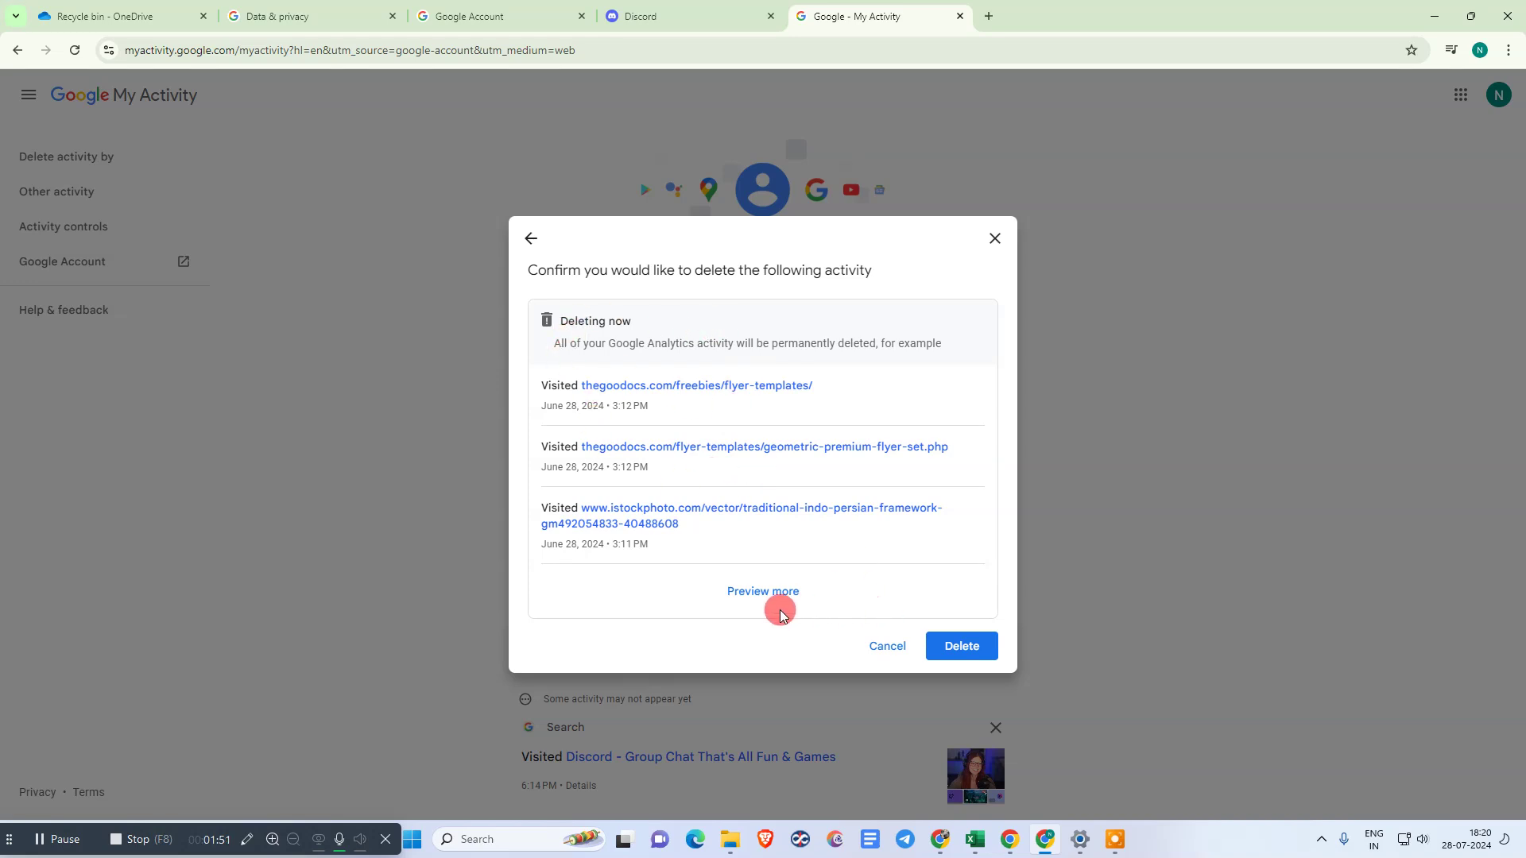
{"action": "left_click", "coordinate": [966, 646]}
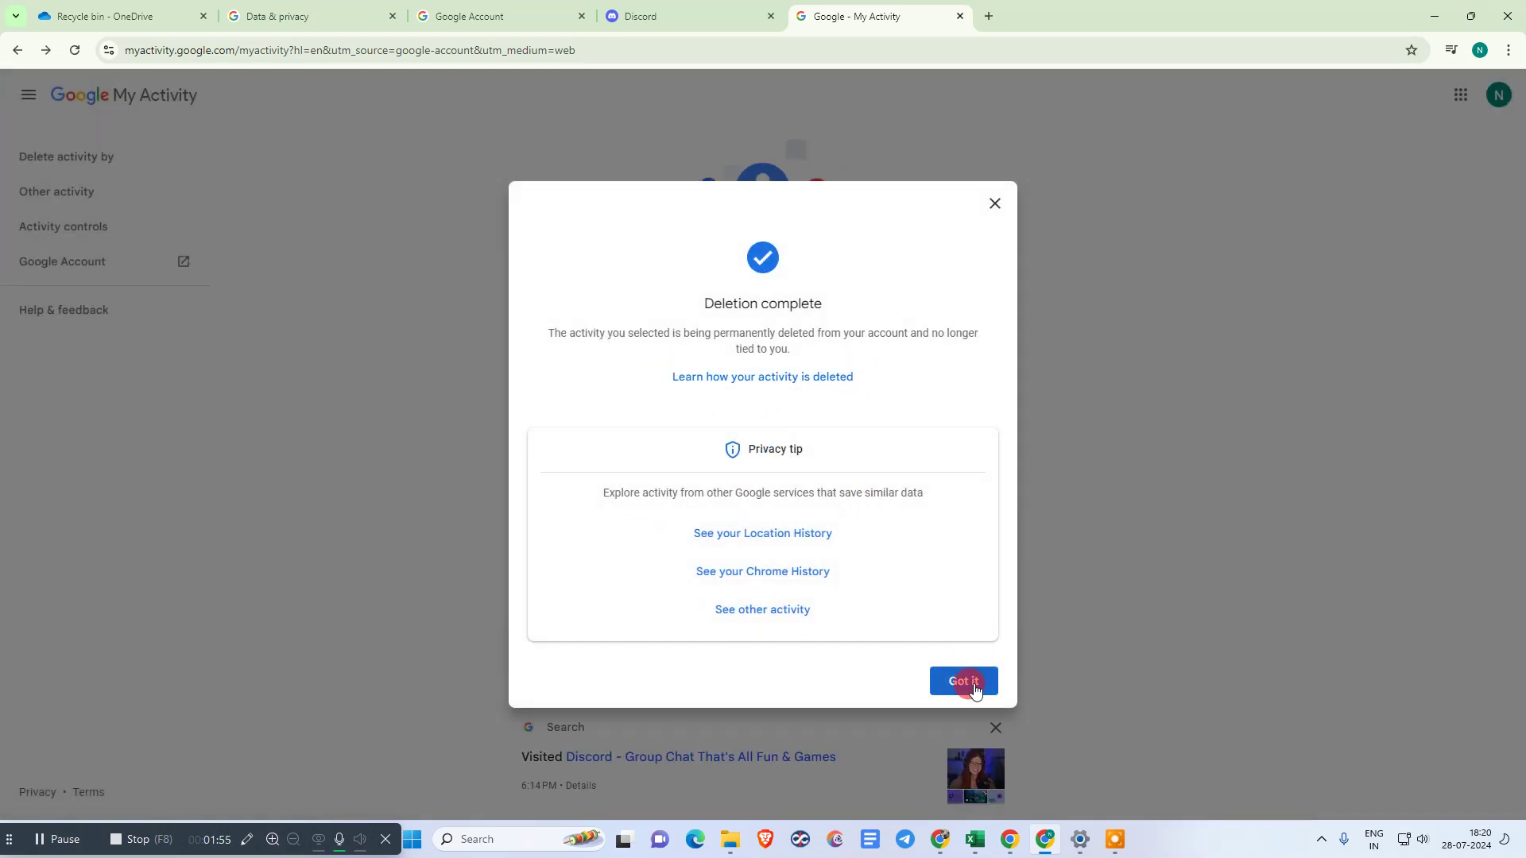
{"action": "left_click", "coordinate": [968, 684]}
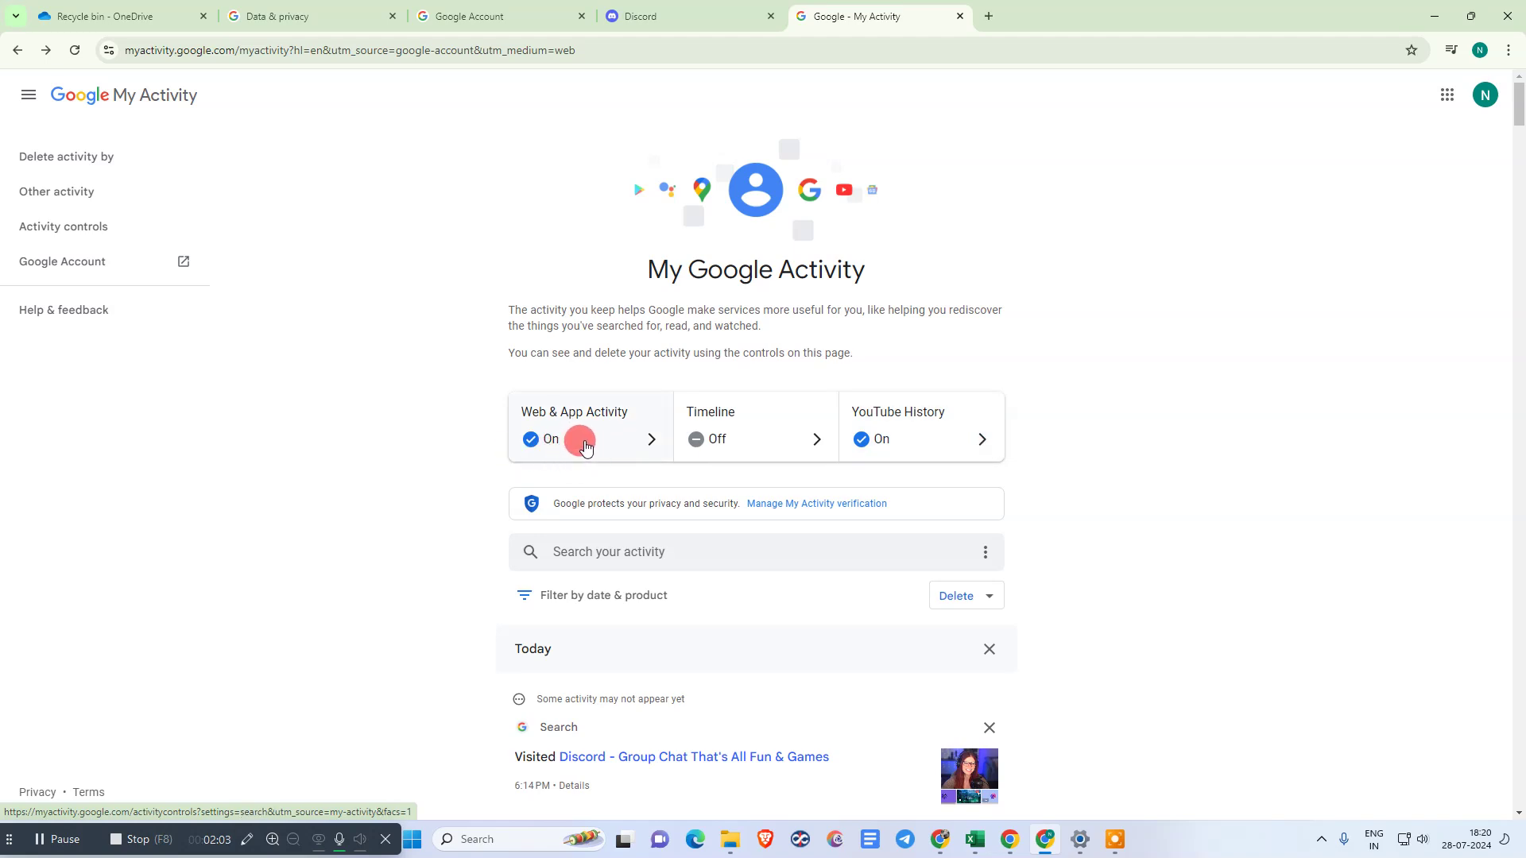
- Turn Web & App Activity off from its Activity controls card and dismiss the follow-up notices
{"action": "left_click", "coordinate": [615, 446]}
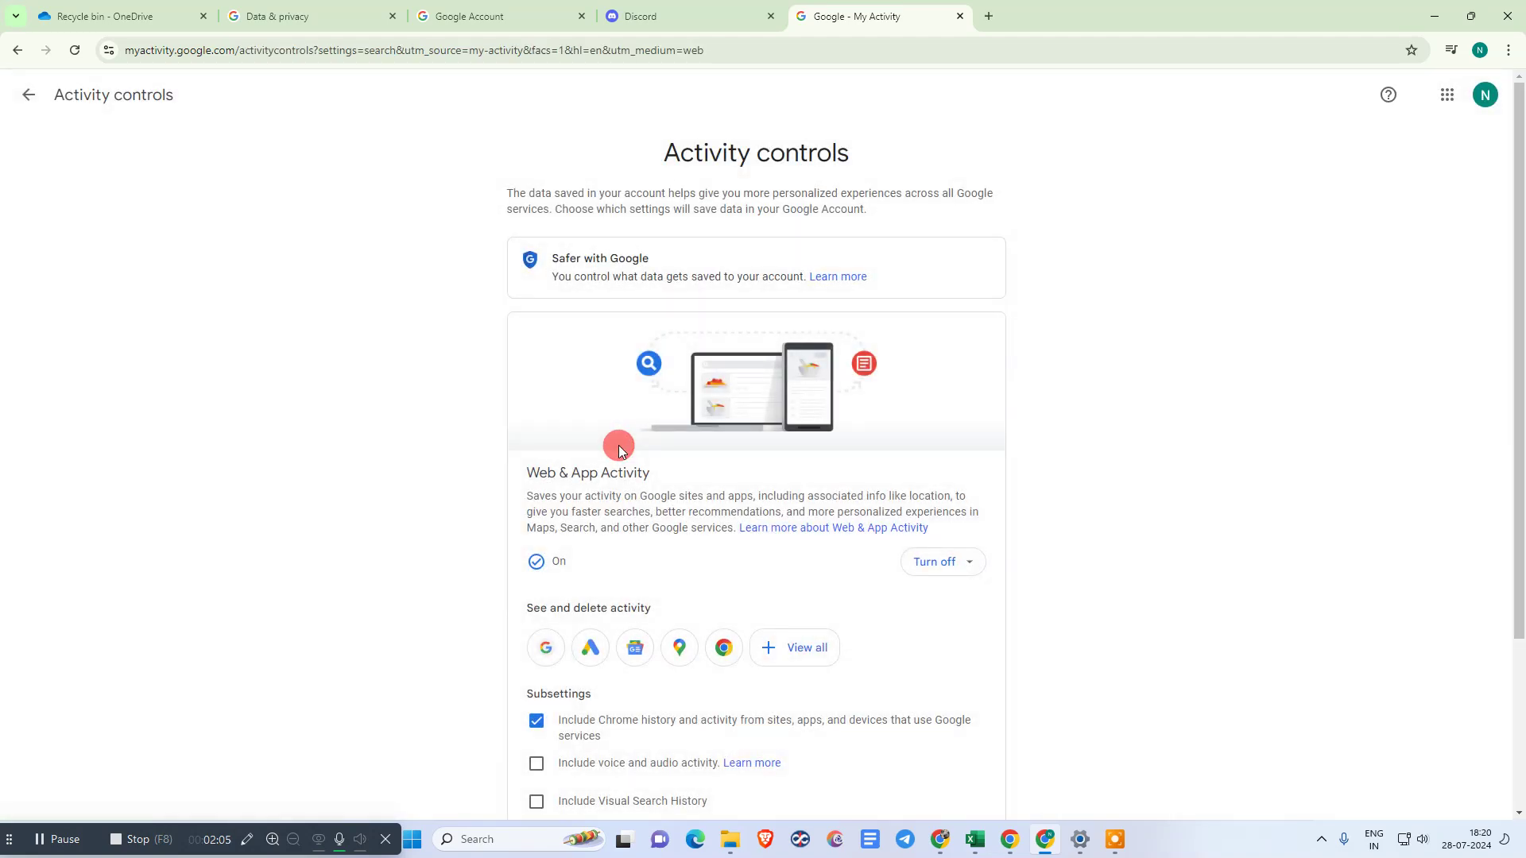
{"action": "left_click", "coordinate": [945, 351]}
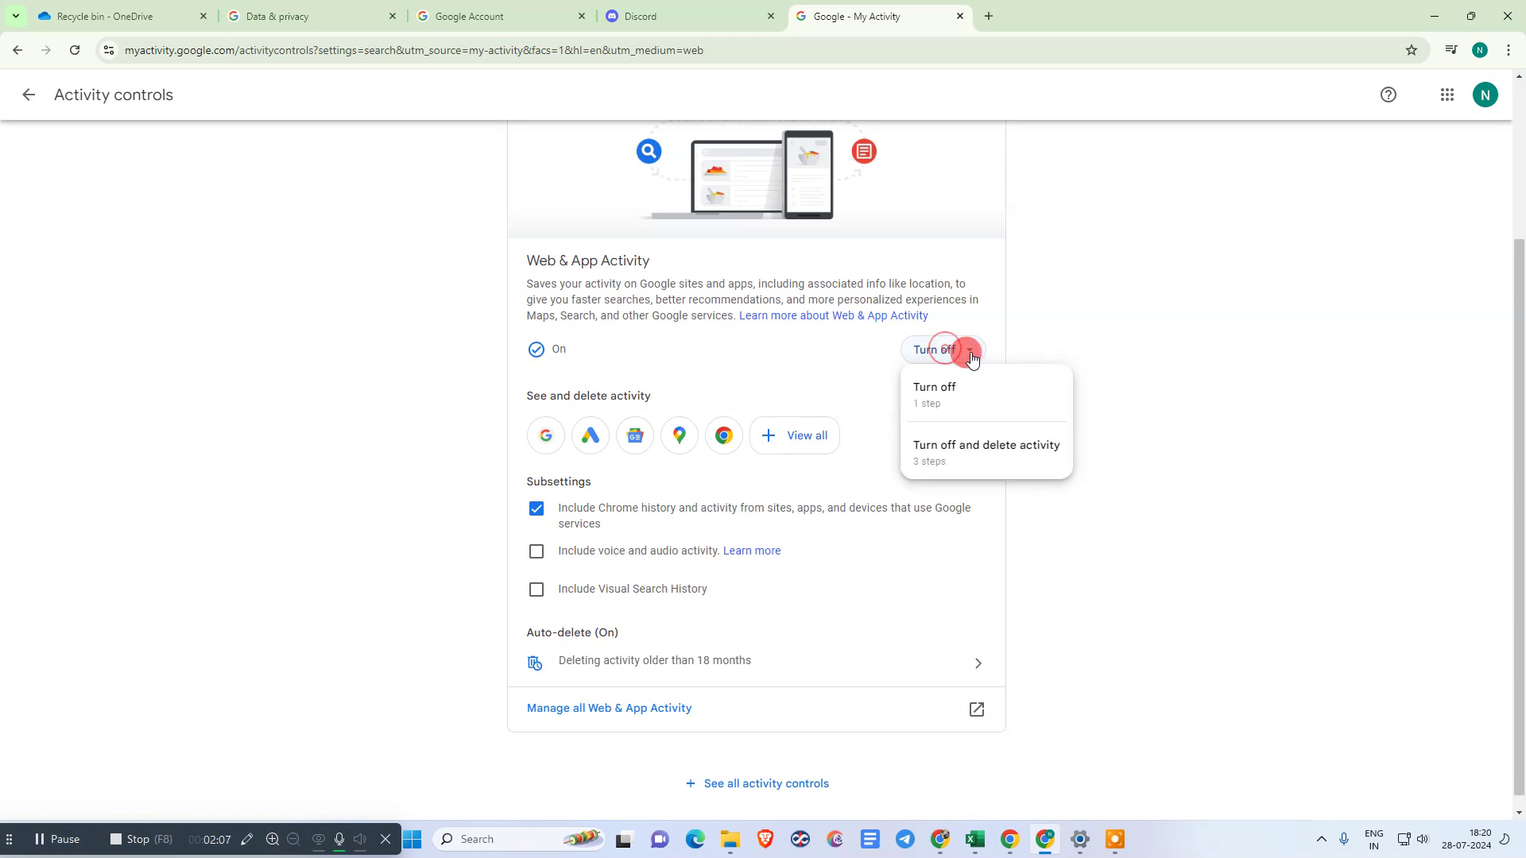
{"action": "left_click", "coordinate": [967, 381]}
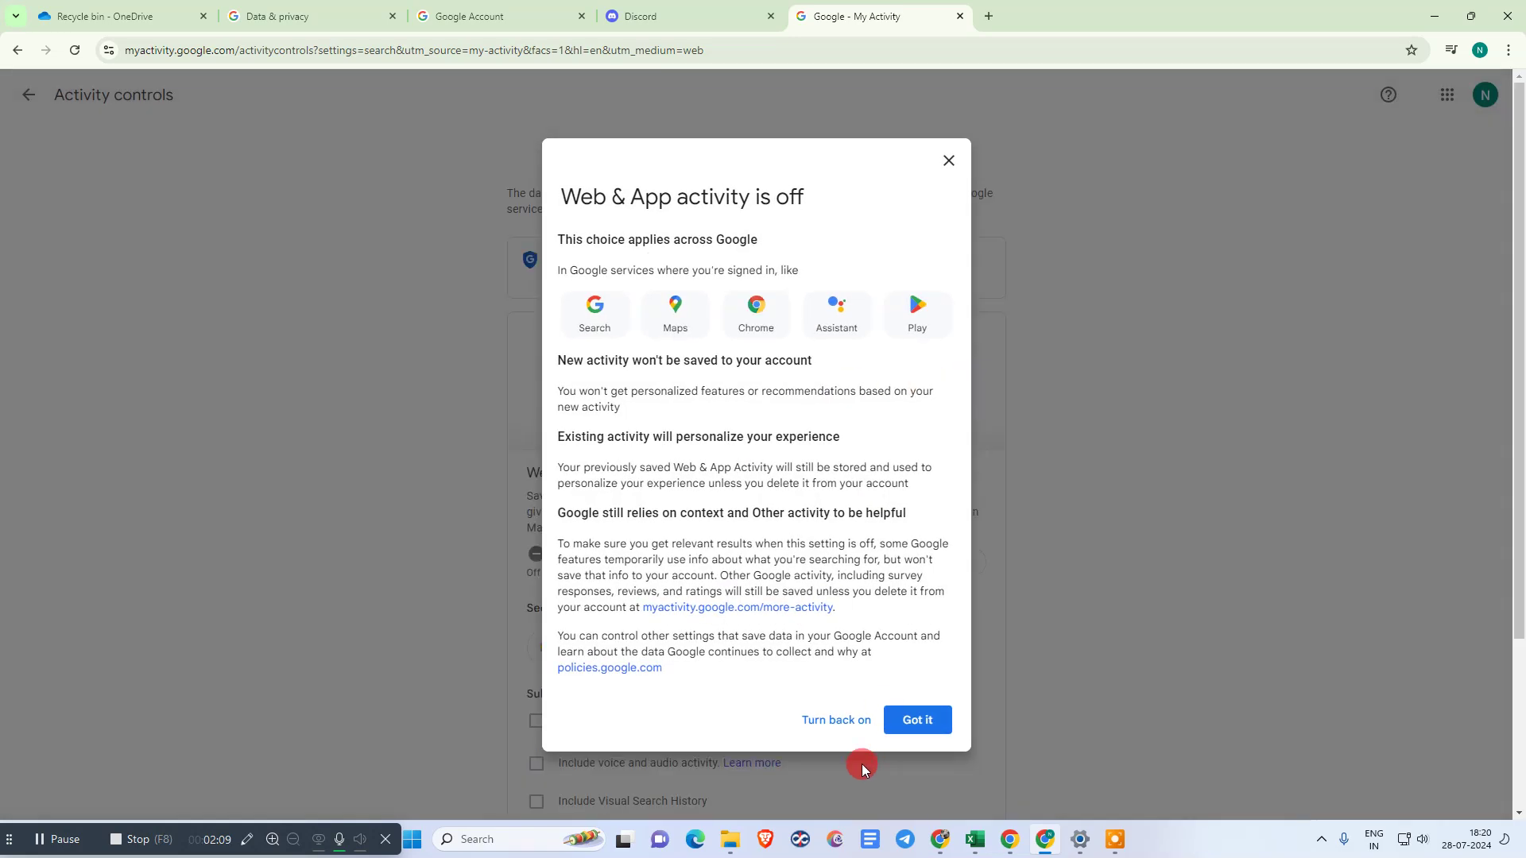
{"action": "left_click", "coordinate": [920, 721]}
{"action": "left_click", "coordinate": [928, 542]}
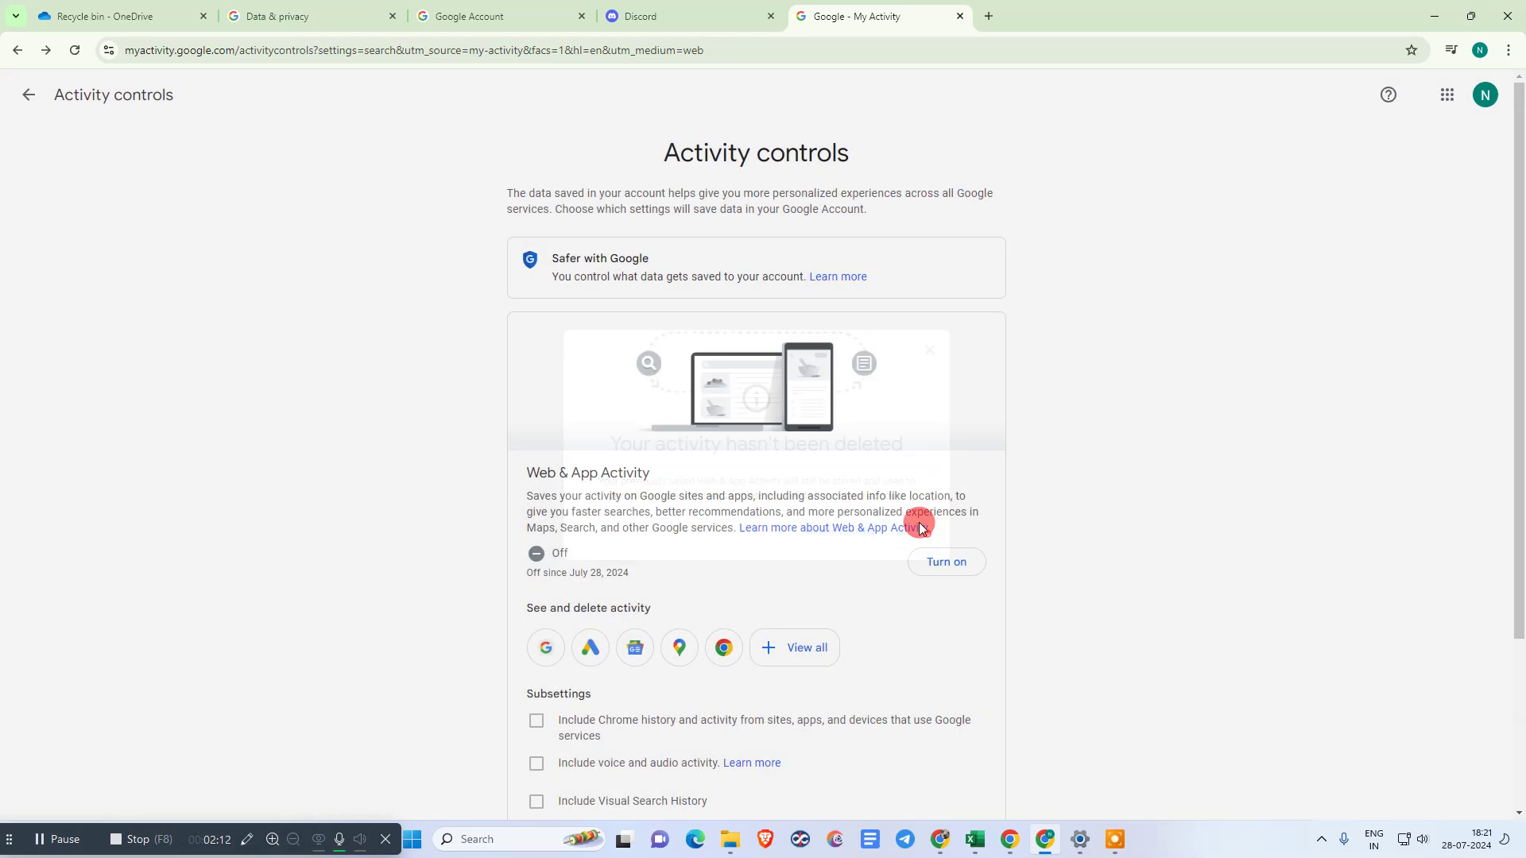
{"action": "scroll", "coordinate": [715, 514], "scroll_direction": "down", "scroll_amount": 2}
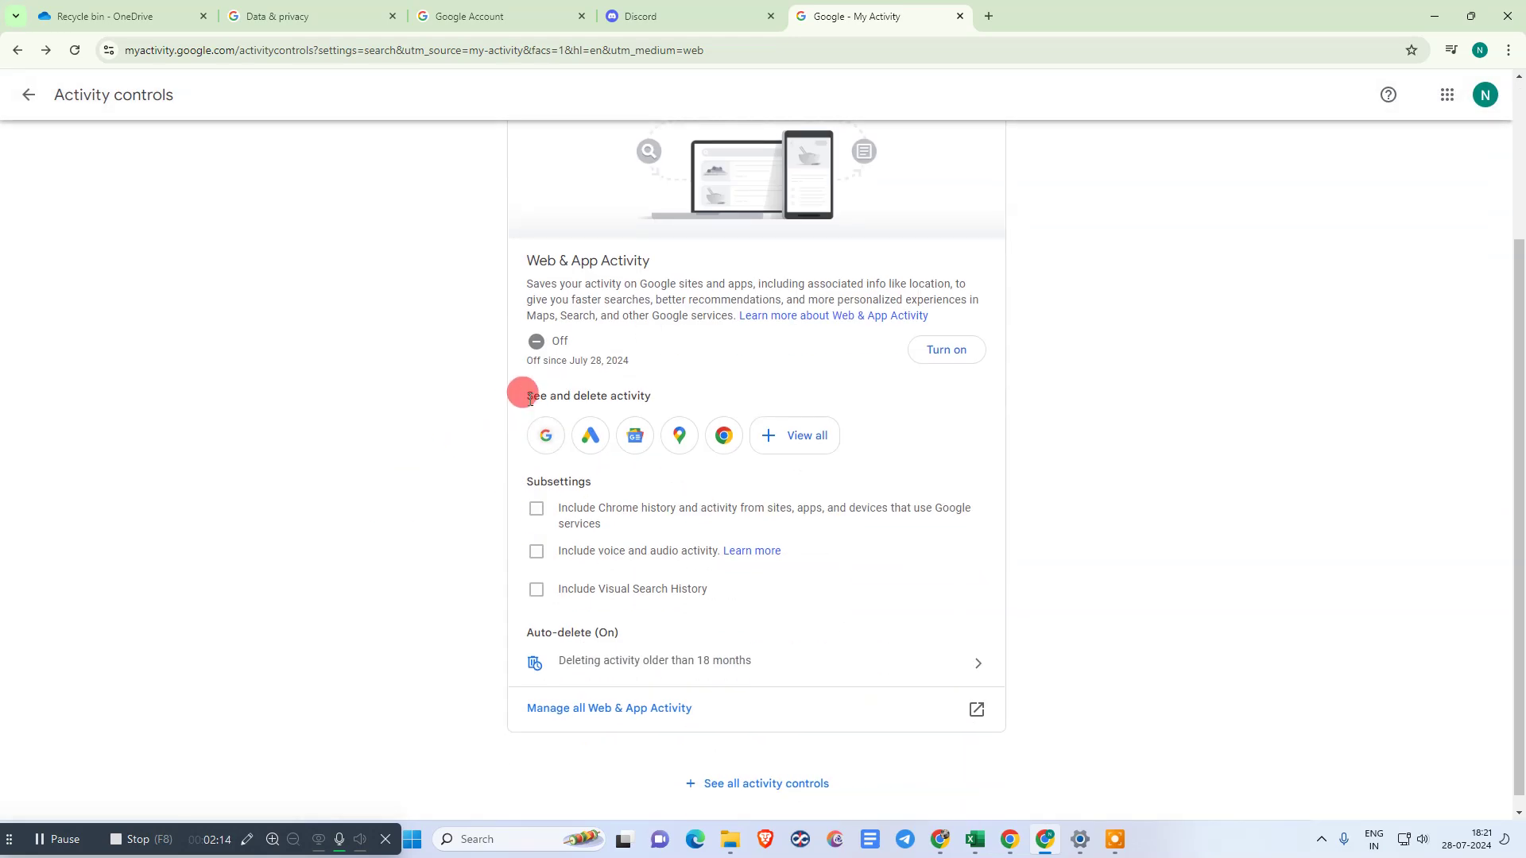
{"action": "scroll", "coordinate": [521, 394], "scroll_direction": "up", "scroll_amount": 2}
- Turn Web & App Activity back on and confirm it, then bring up the Windows Start menu
{"action": "left_click", "coordinate": [946, 567]}
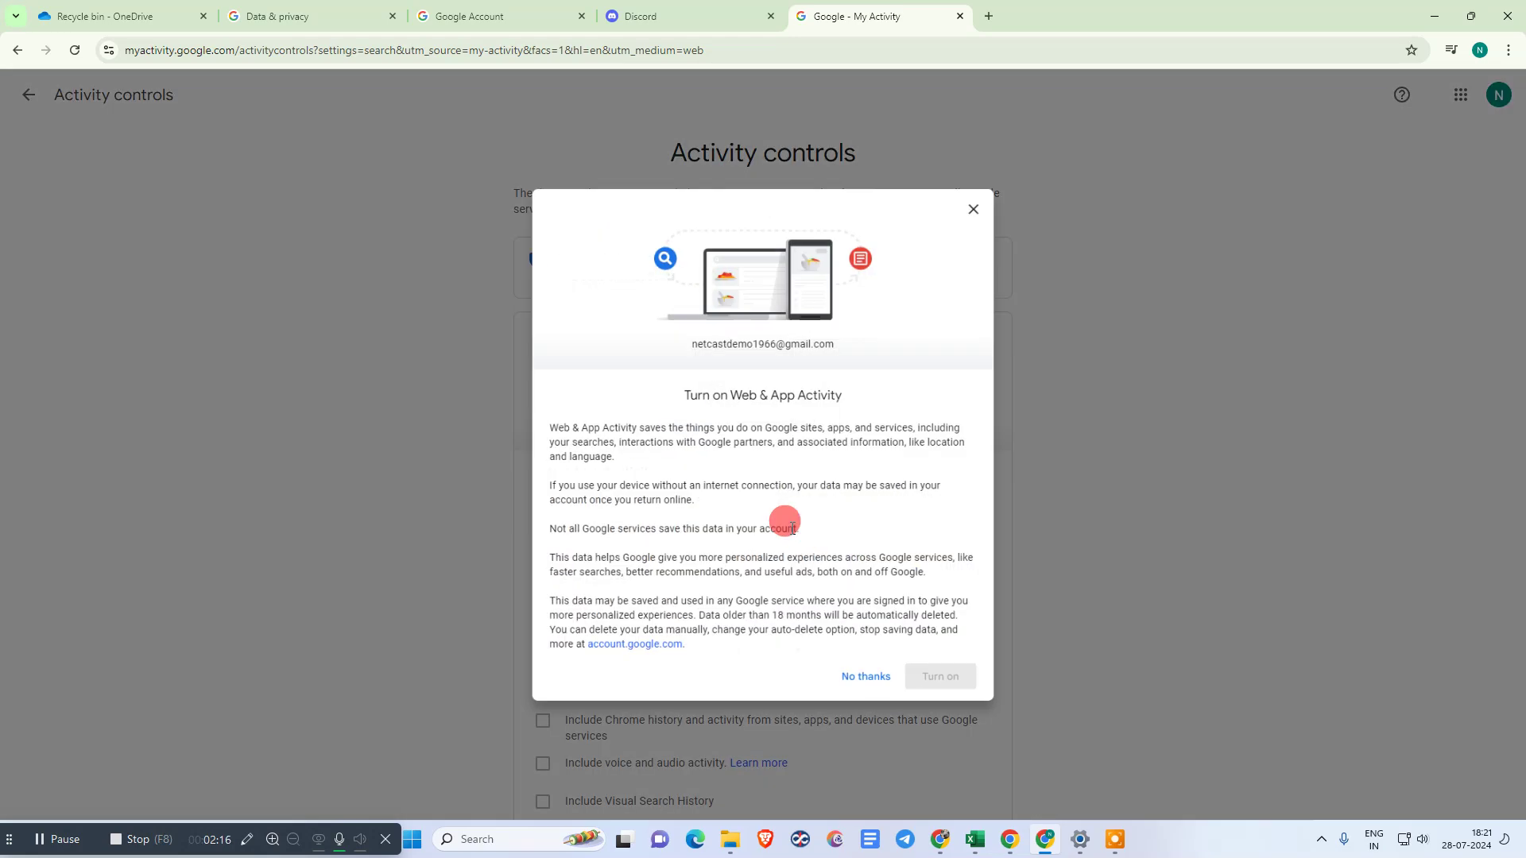
{"action": "left_click", "coordinate": [987, 702]}
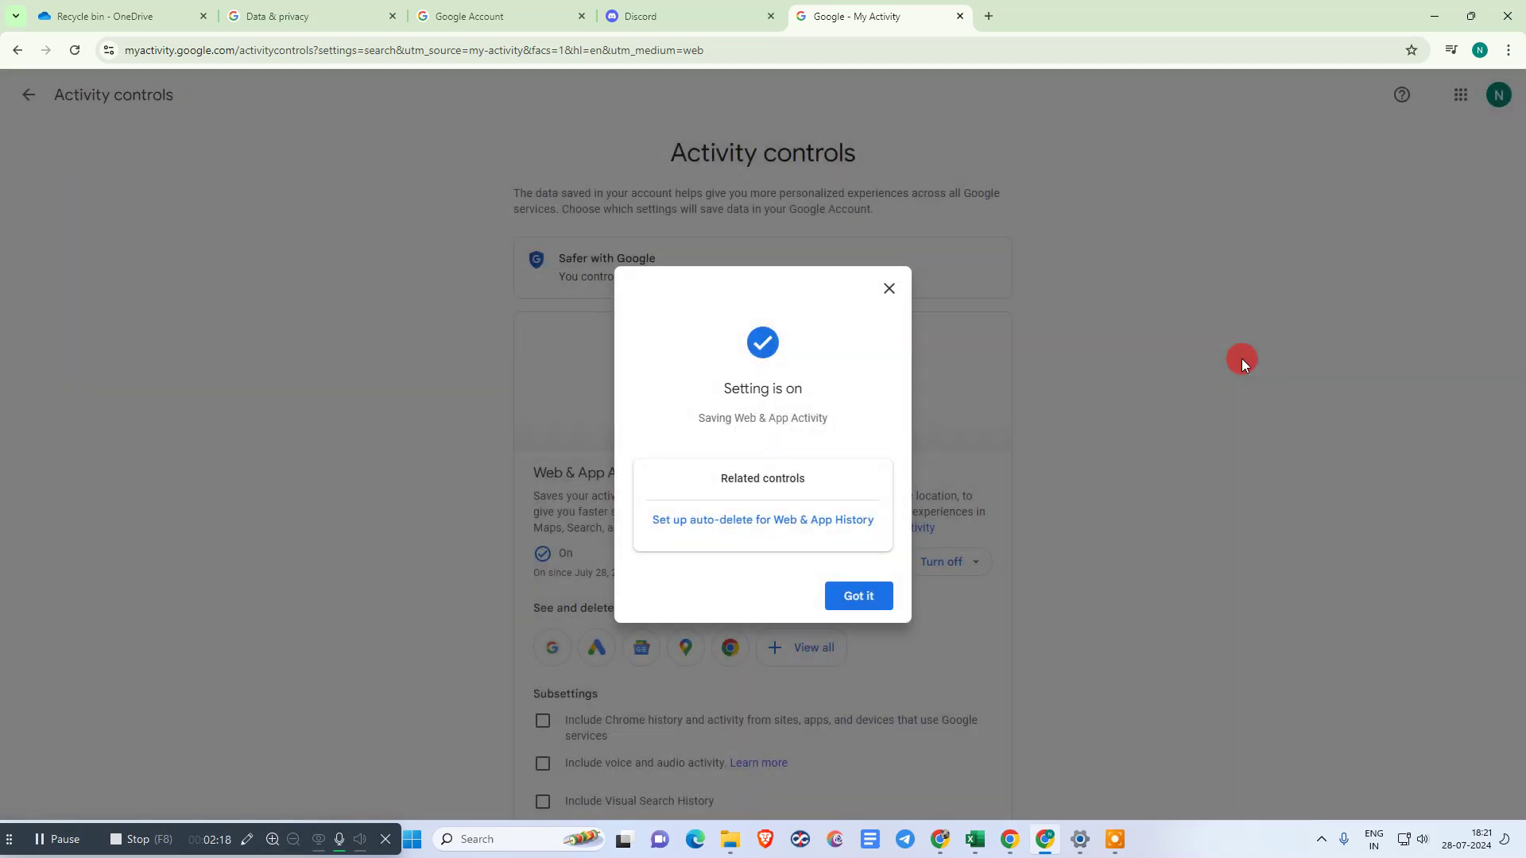
{"action": "key", "text": "super"}
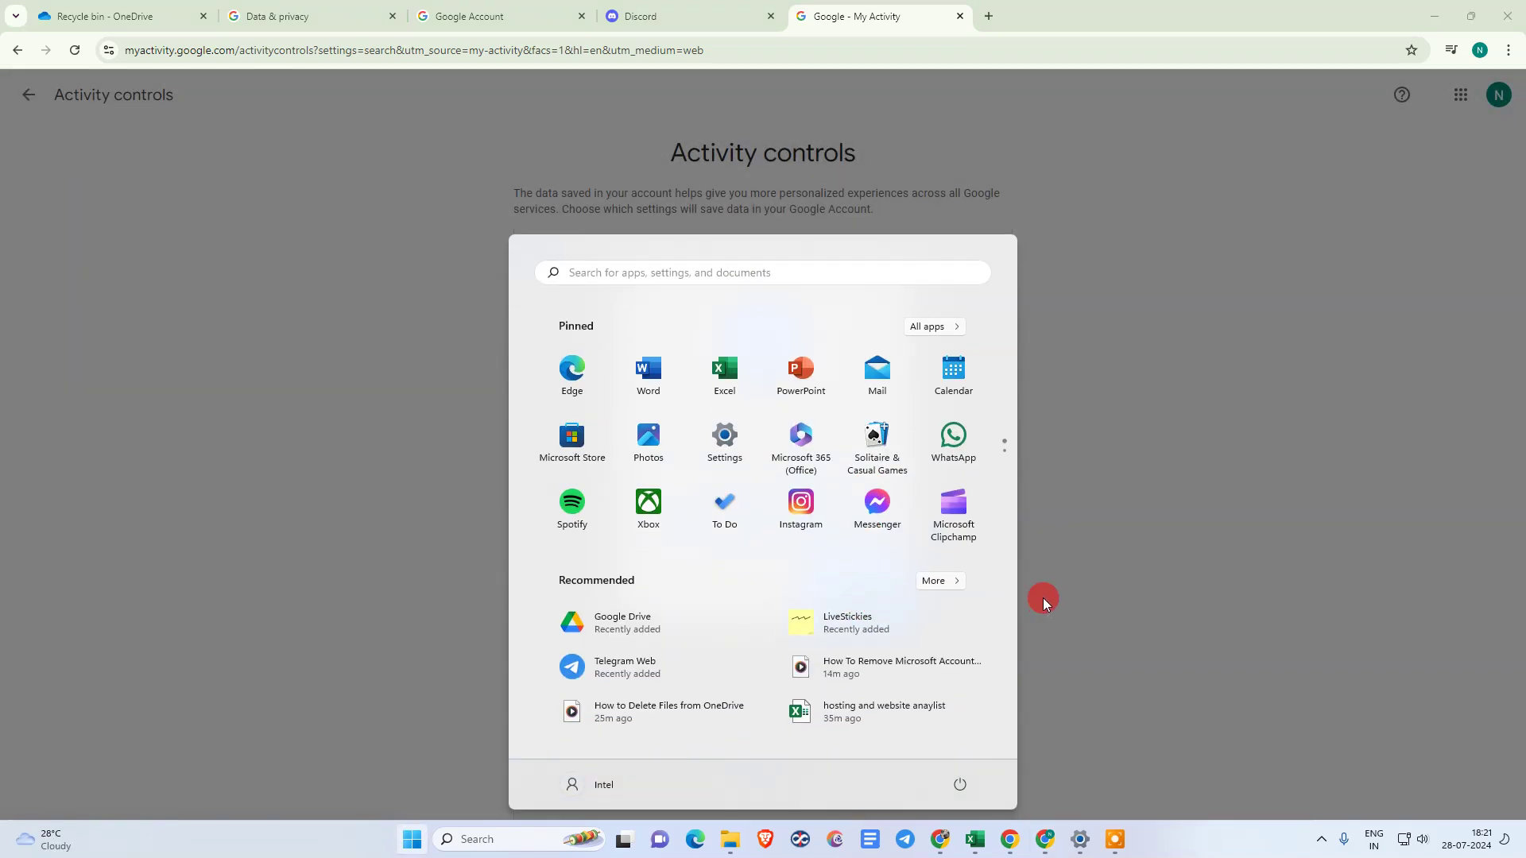